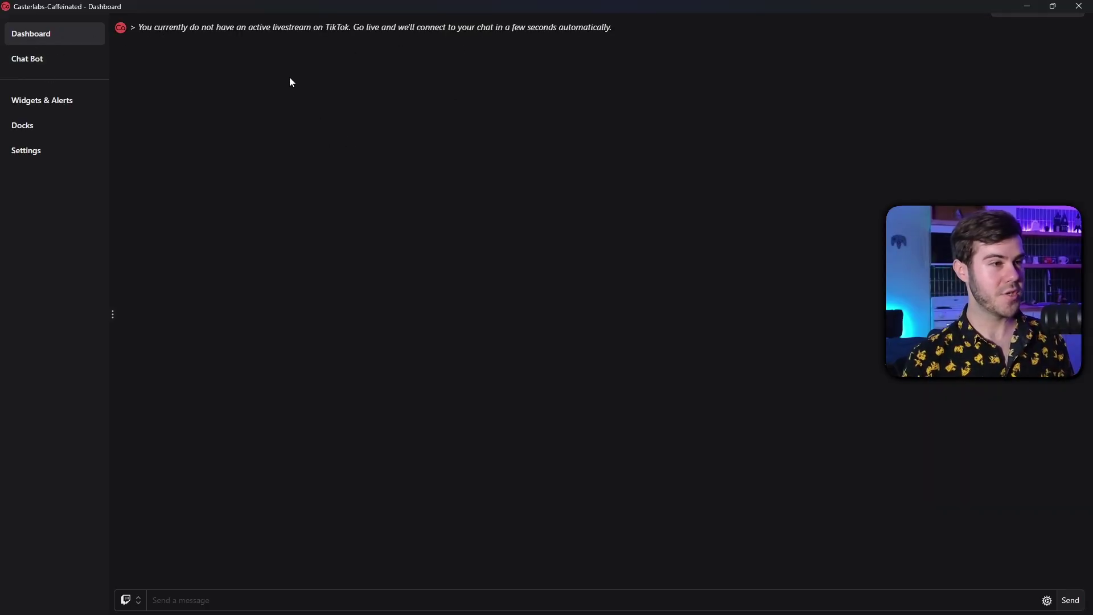
- Look through the Chat Bot, Widgets & Alerts, Docks and Settings pages, including the streaming accounts that can be connected
click(44, 61)
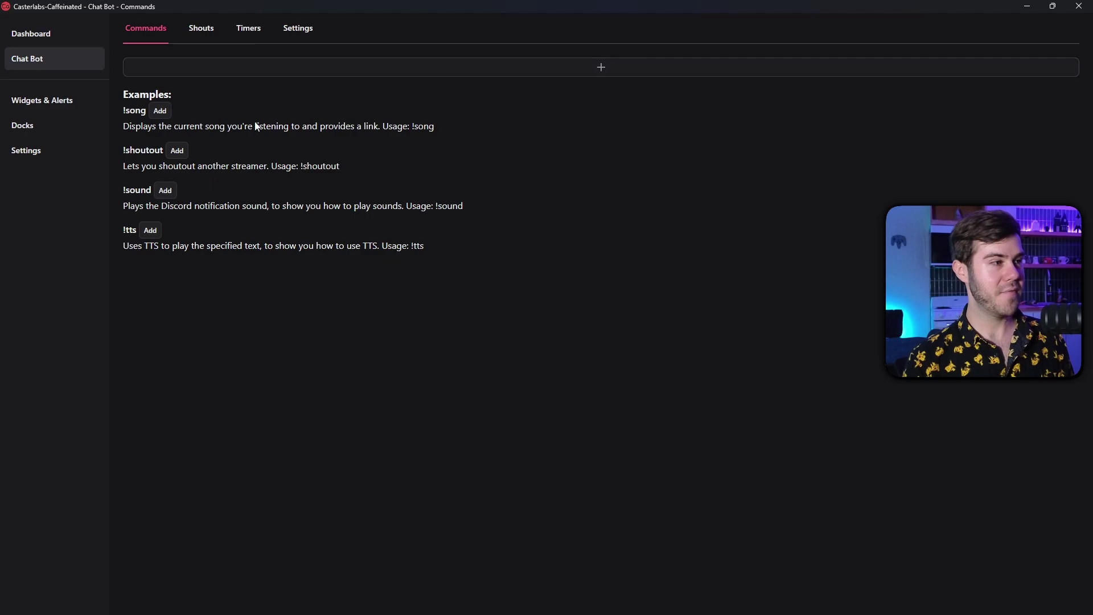
click(51, 102)
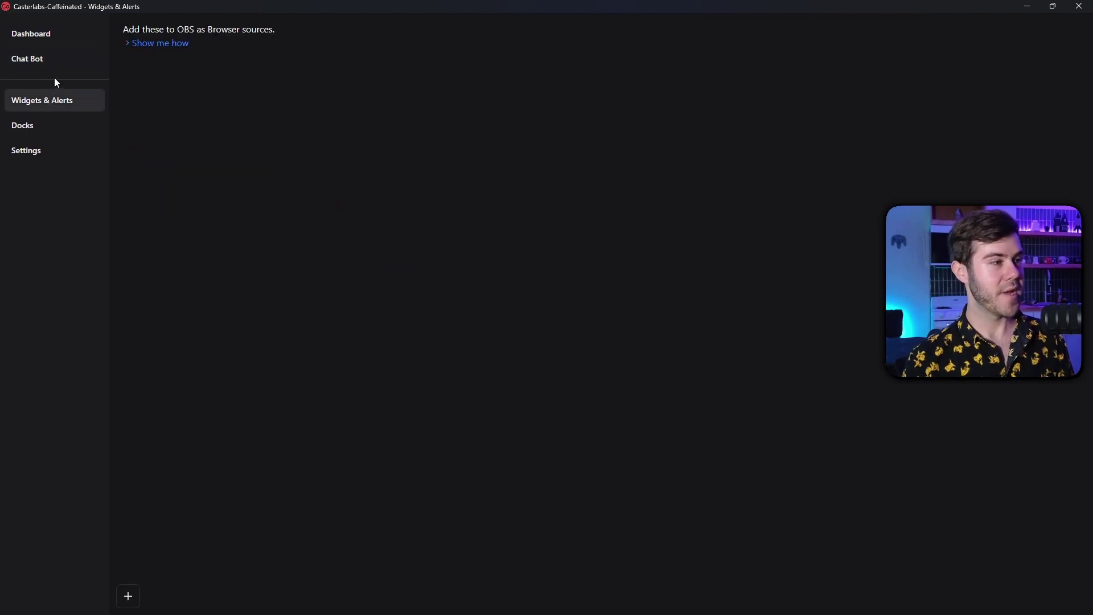
click(46, 133)
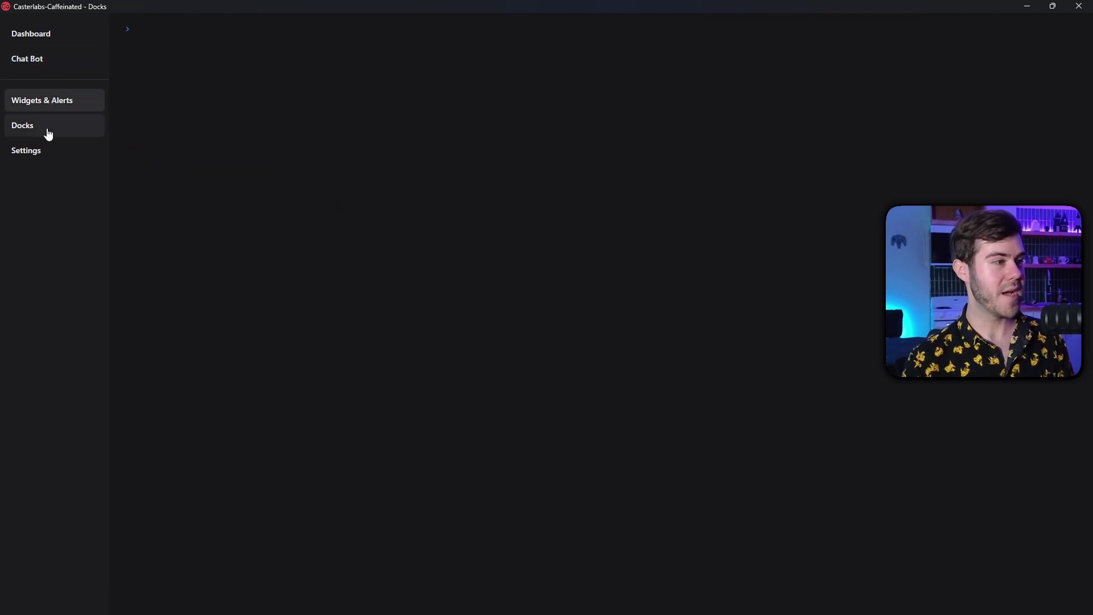
click(55, 155)
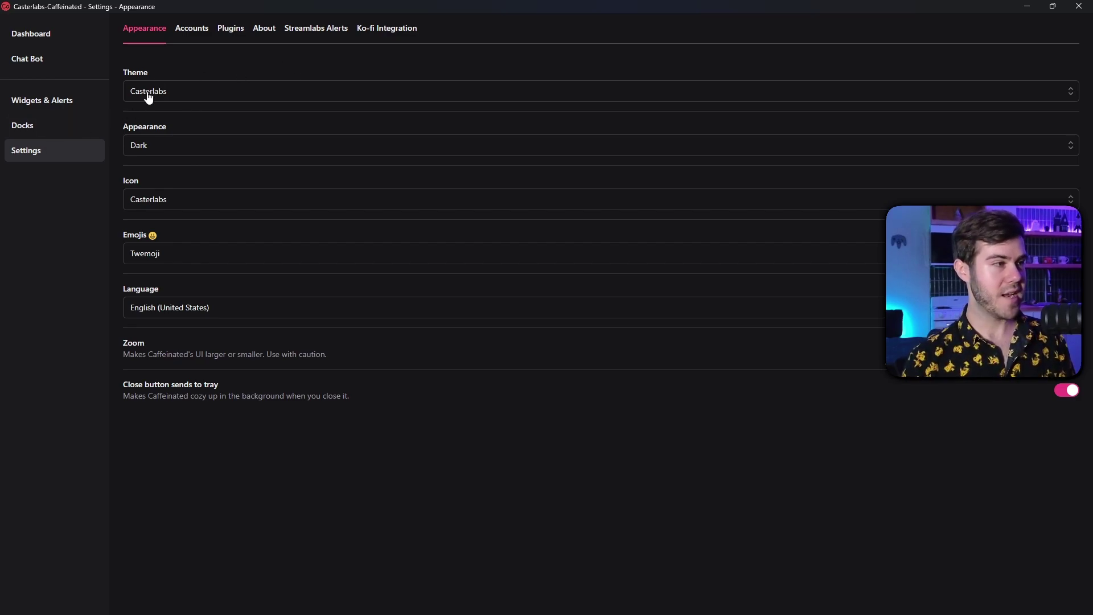
click(197, 38)
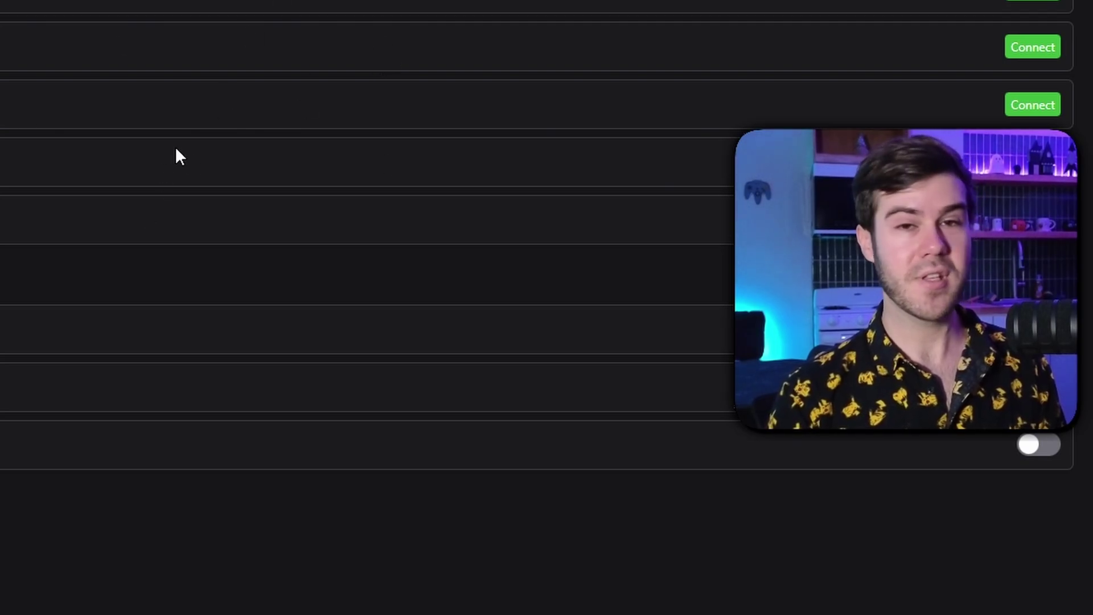
- Return from the settings to the dashboard and view the platform choices for sending chat messages
click(46, 152)
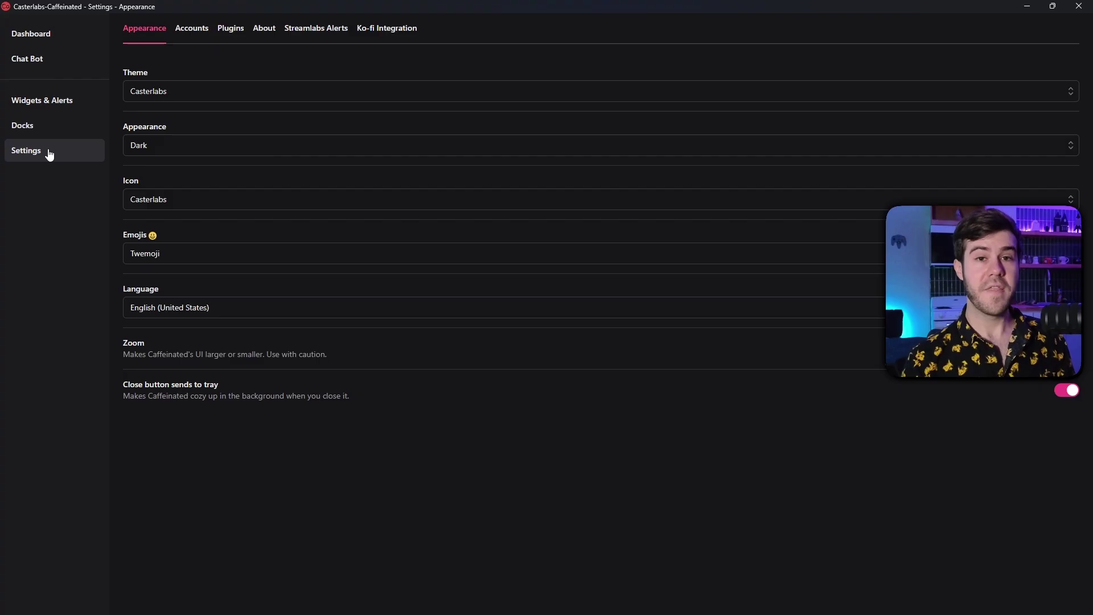
click(73, 34)
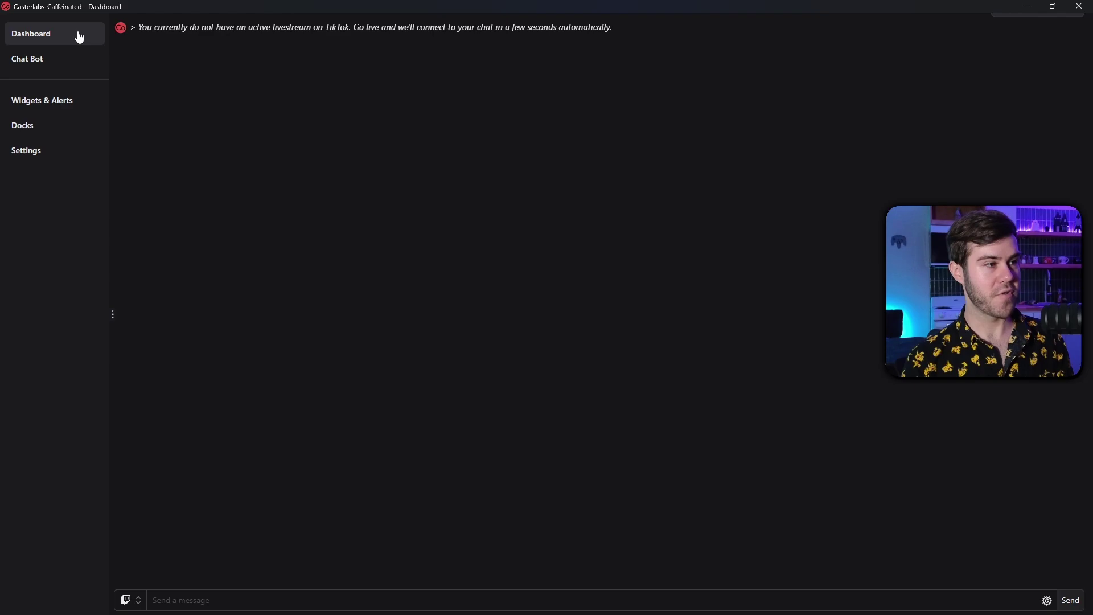
click(138, 605)
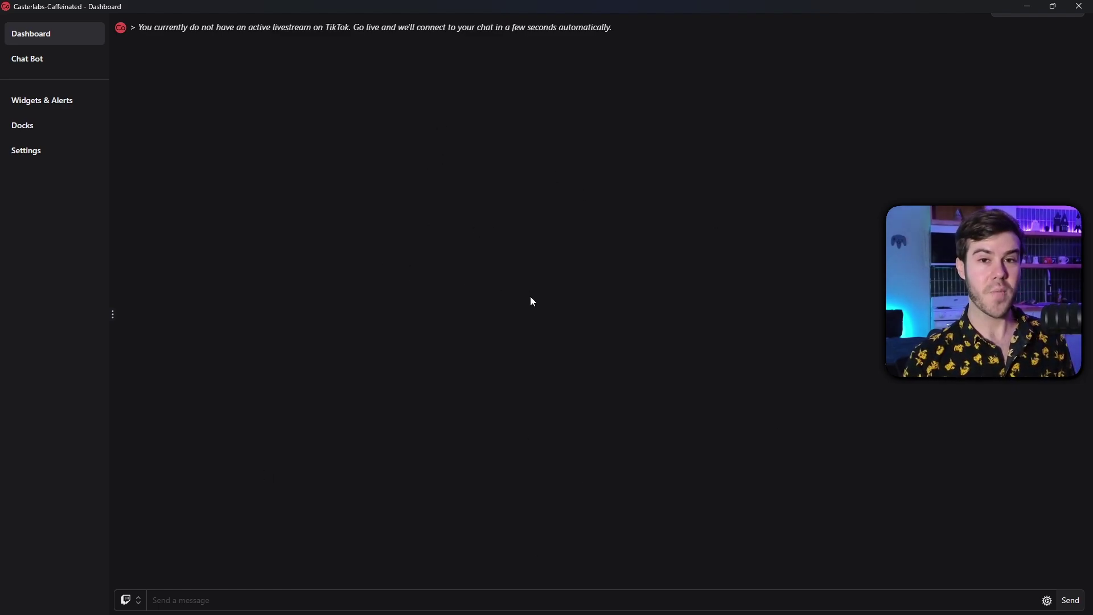
- Copy the link of the Stream Chat dock from the Casterlabs docks page
click(47, 133)
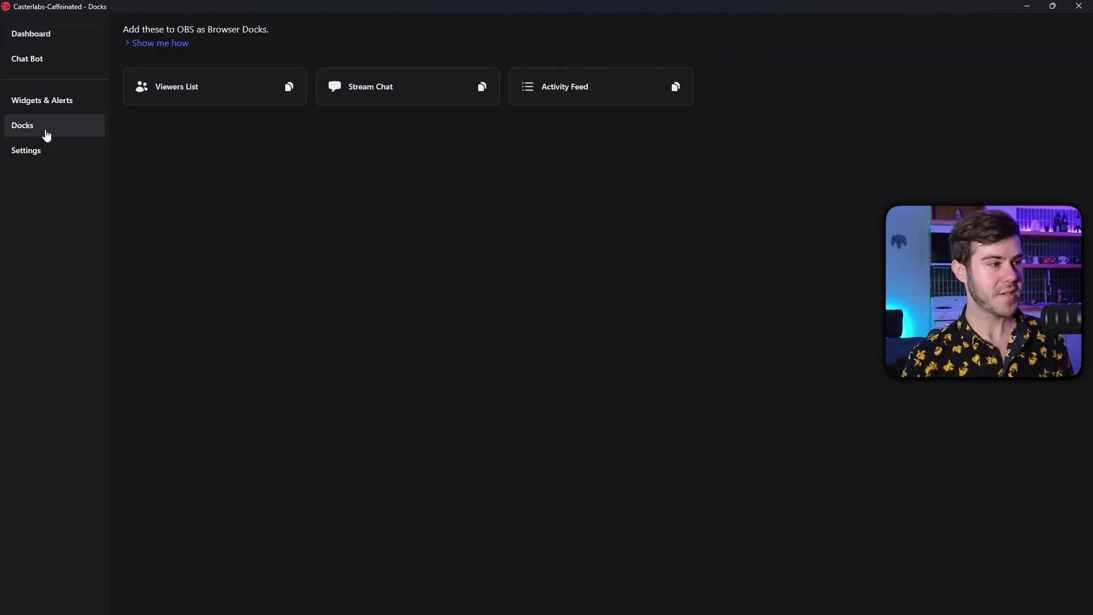
click(376, 91)
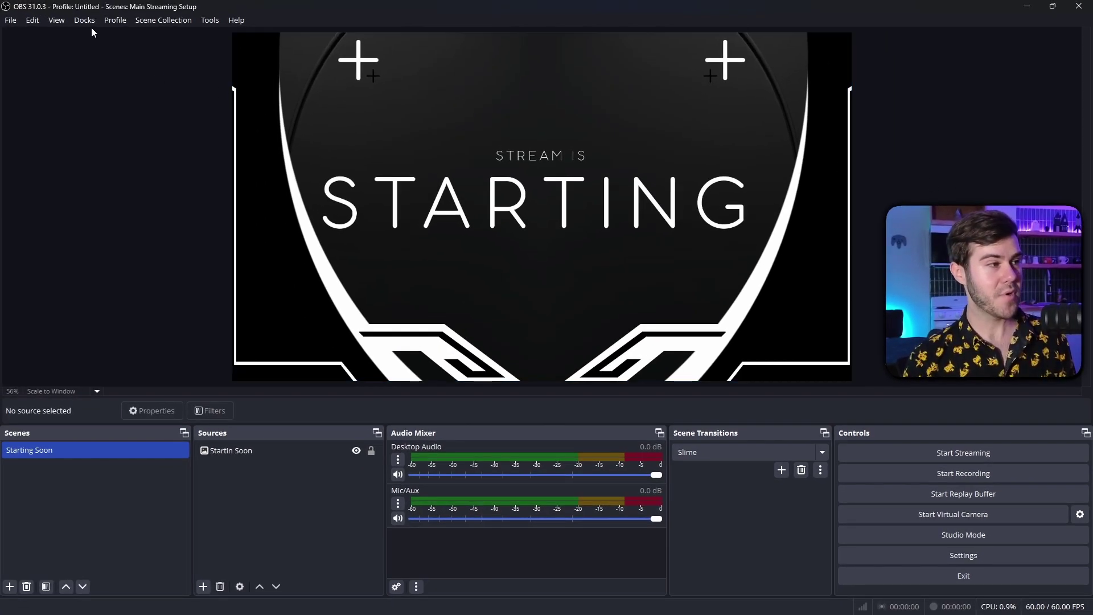
- In OBS, add a custom browser dock named Multichat with the copied link and dock it to the left of the preview
click(81, 22)
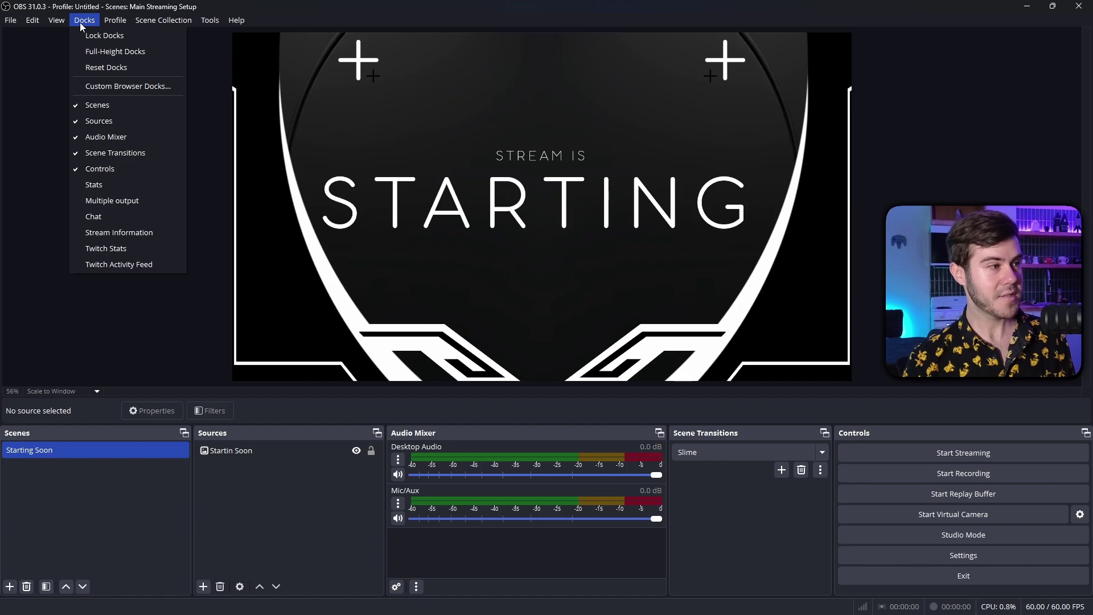
click(126, 86)
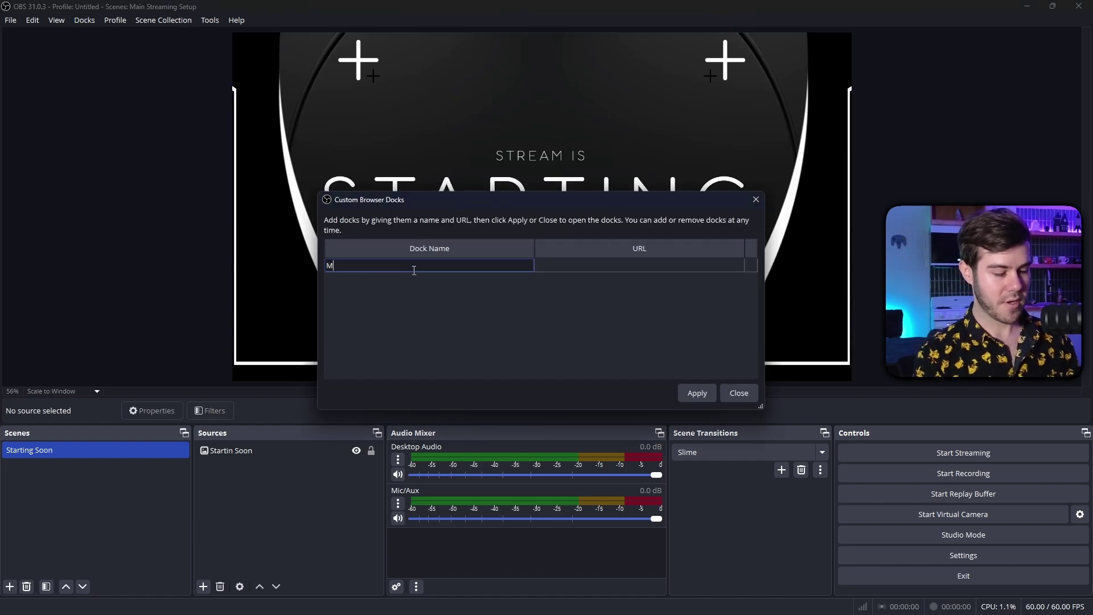
text(Multichat)
key(Tab)
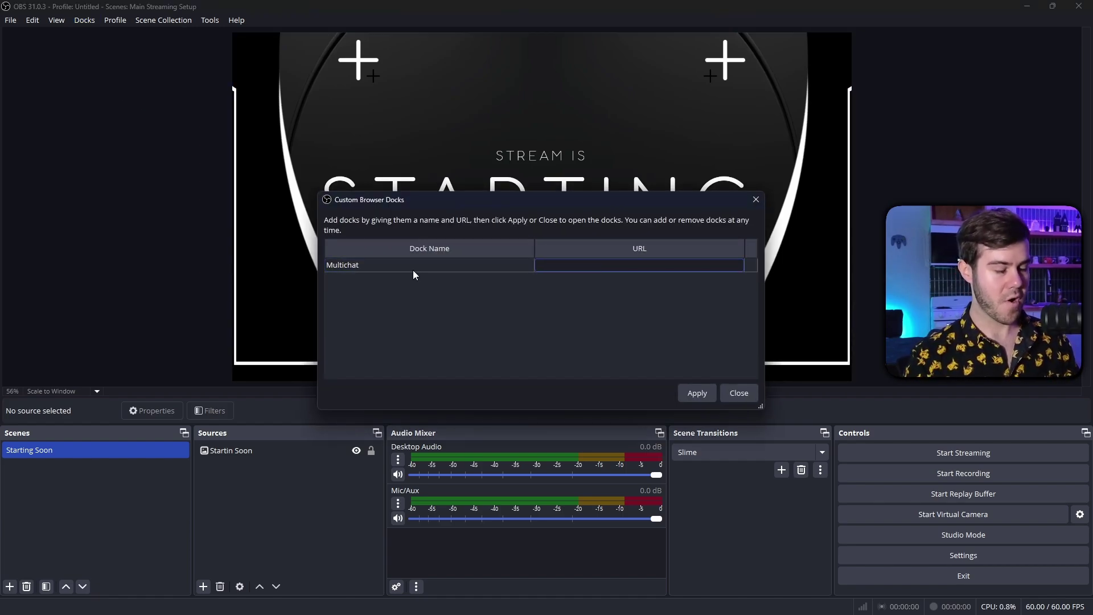
key(ctrl+v)
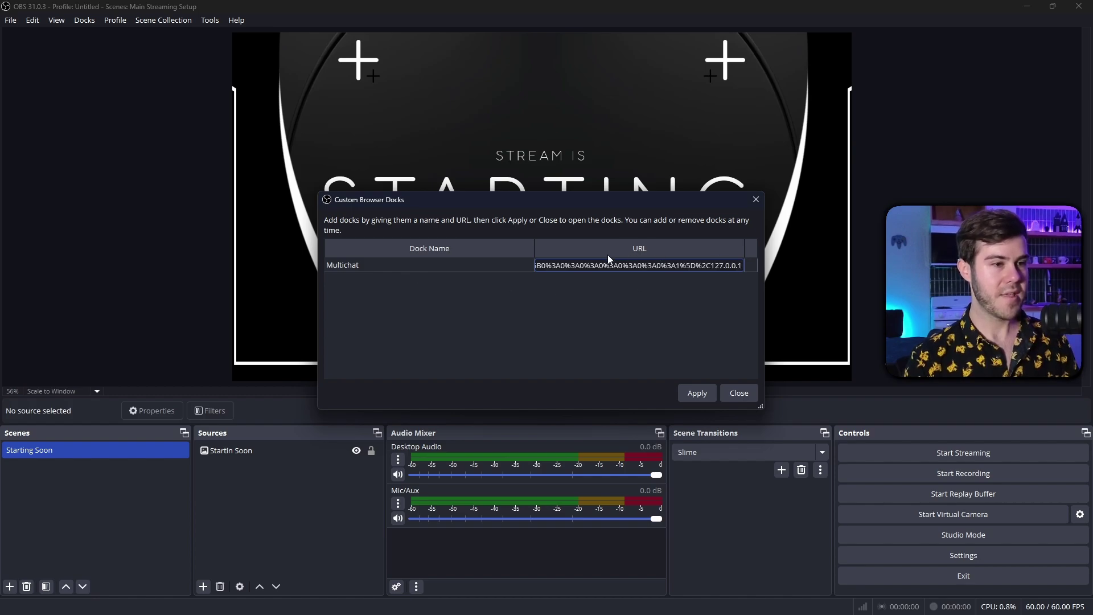
click(696, 393)
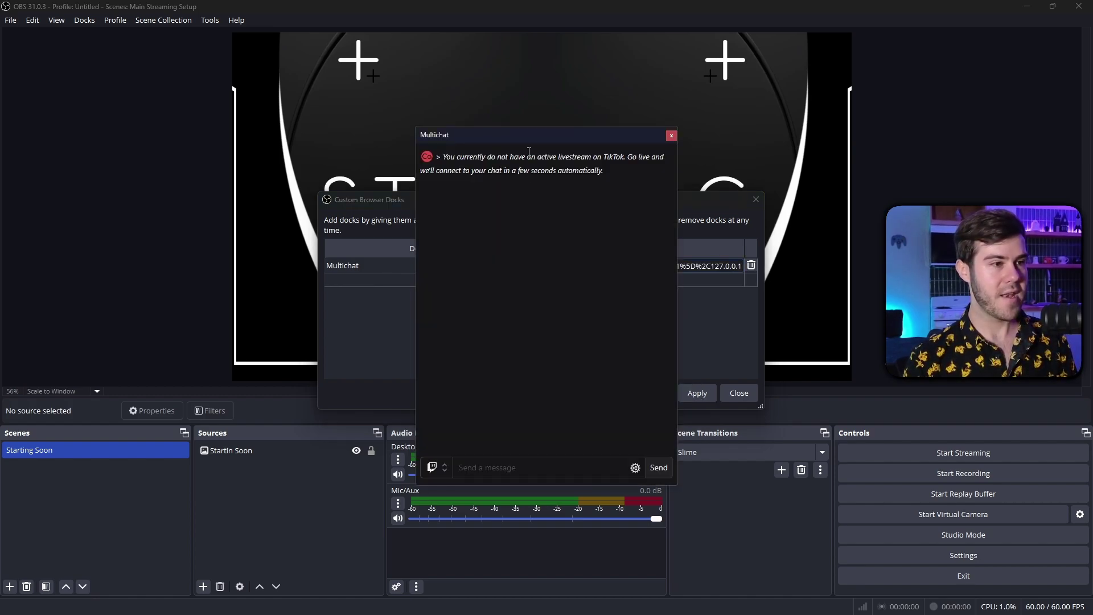
drag(554, 155, 34, 145)
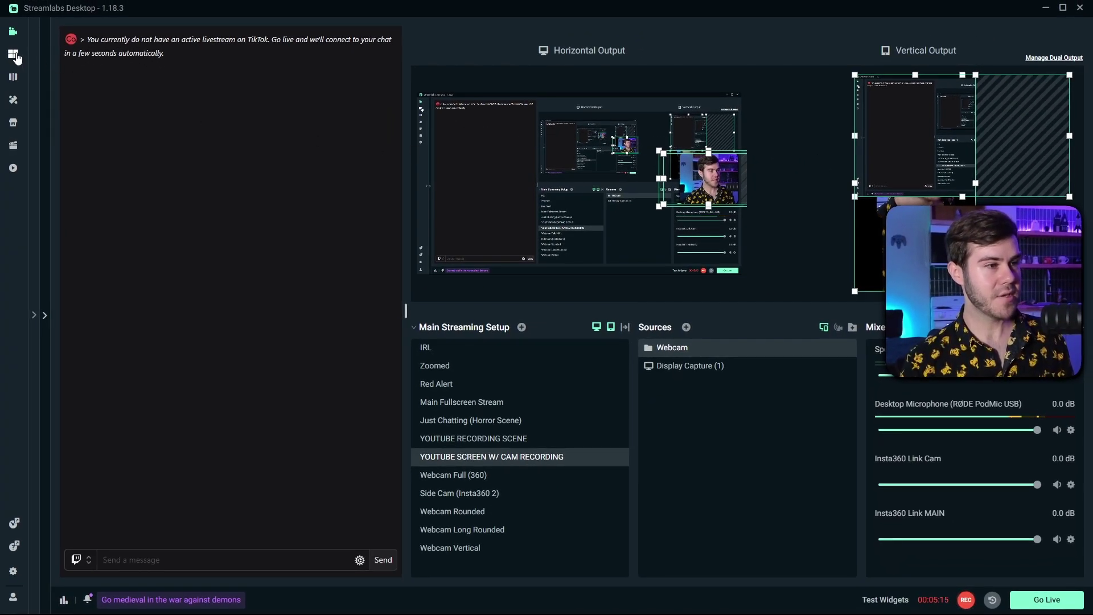
- Switch to Streamlabs Desktop, try placing a Website element in the Editor layout, and save the layout
click(13, 54)
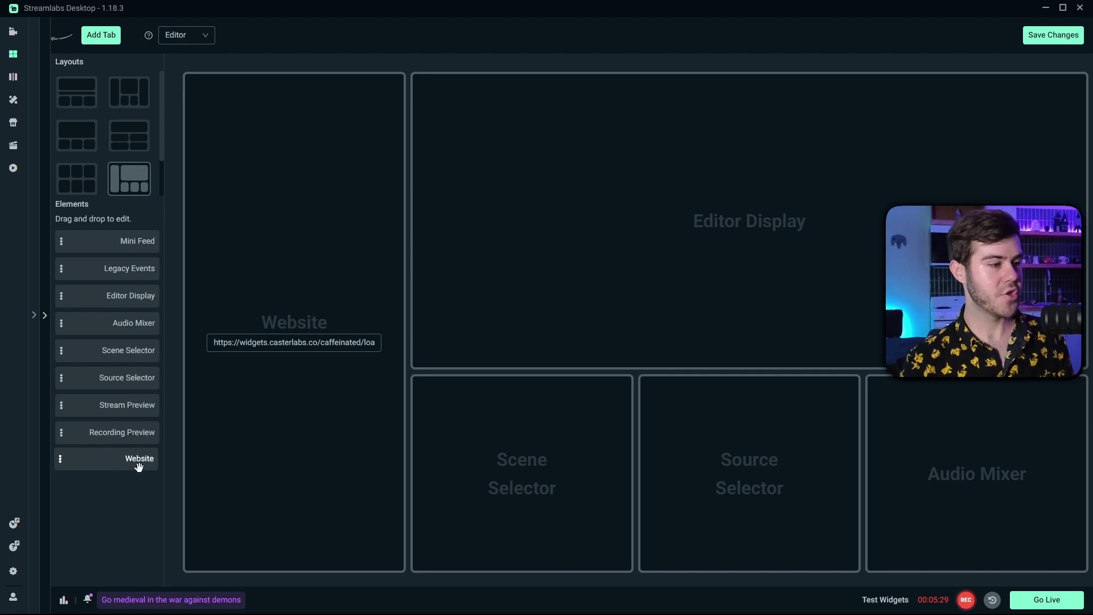
drag(141, 461, 745, 305)
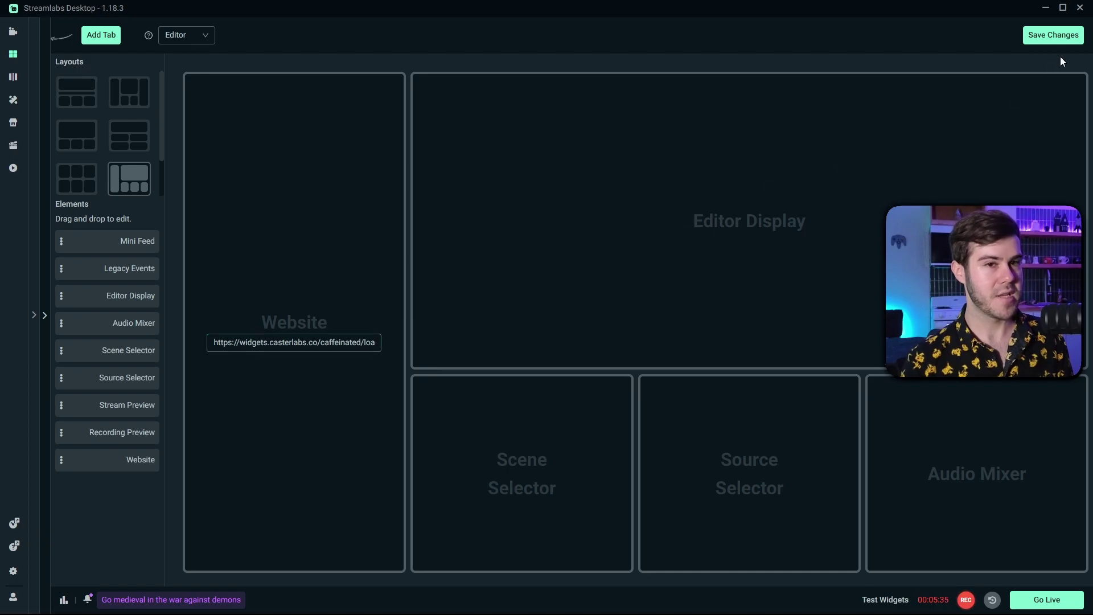
click(1062, 40)
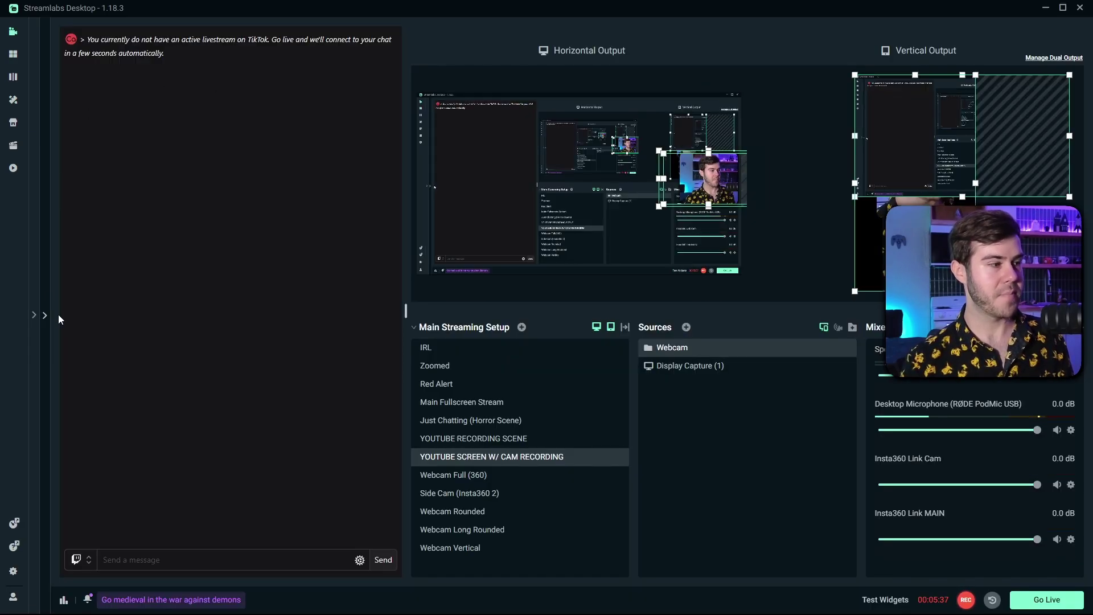
- Expand the built-in live chat beside the multichat in Streamlabs Desktop to view it, and collapse it again
click(45, 317)
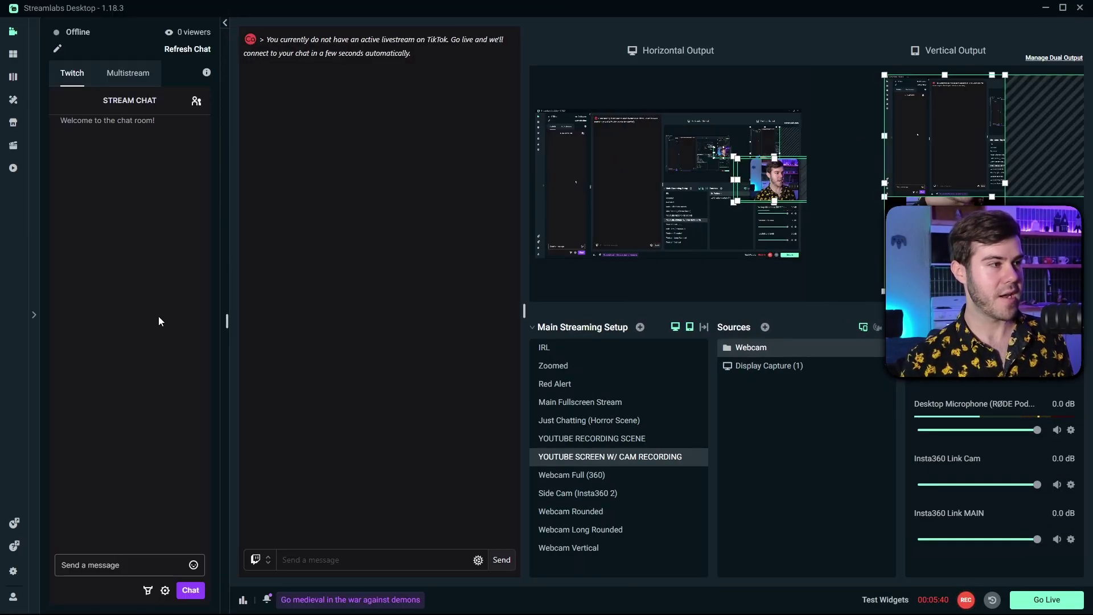
click(225, 23)
drag(479, 310, 287, 313)
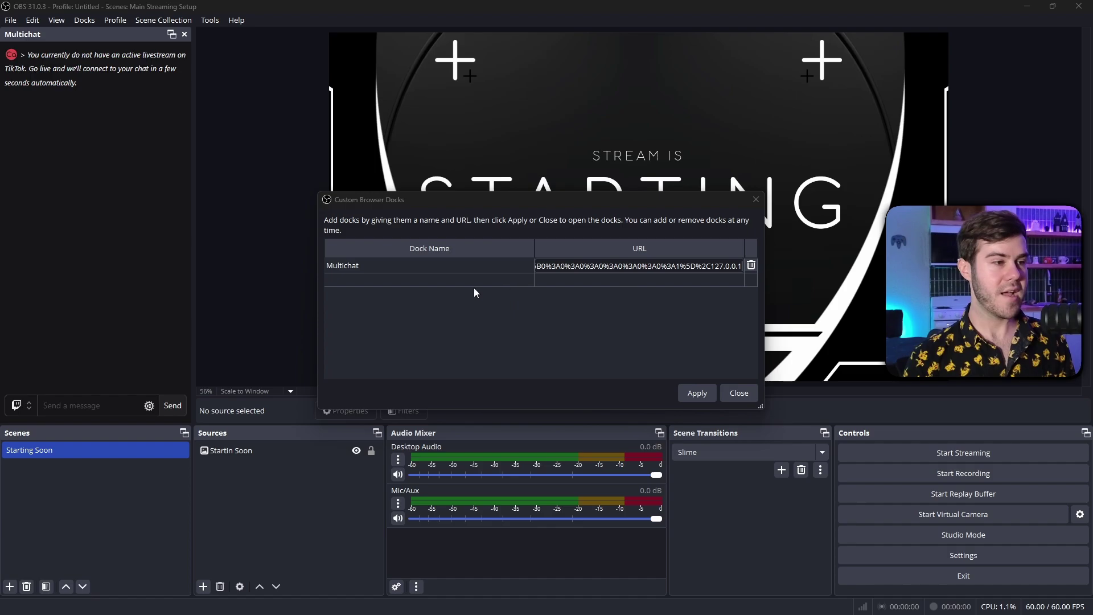
- Back in OBS, close the custom browser dock settings and send the message "test" from the Multichat dock to Twitch and Kick
click(739, 393)
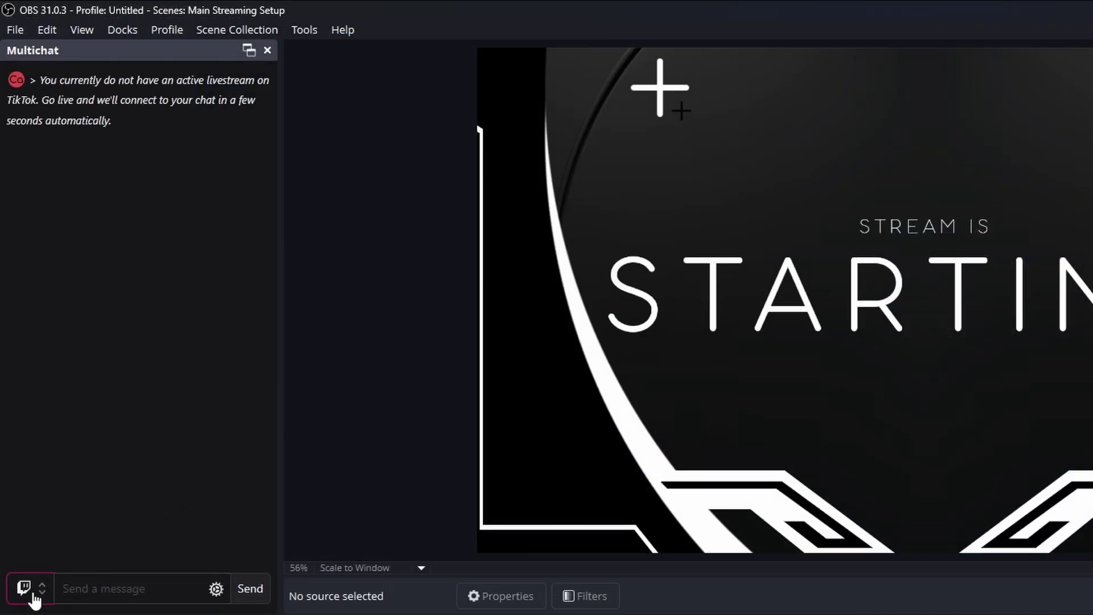
click(34, 598)
click(95, 589)
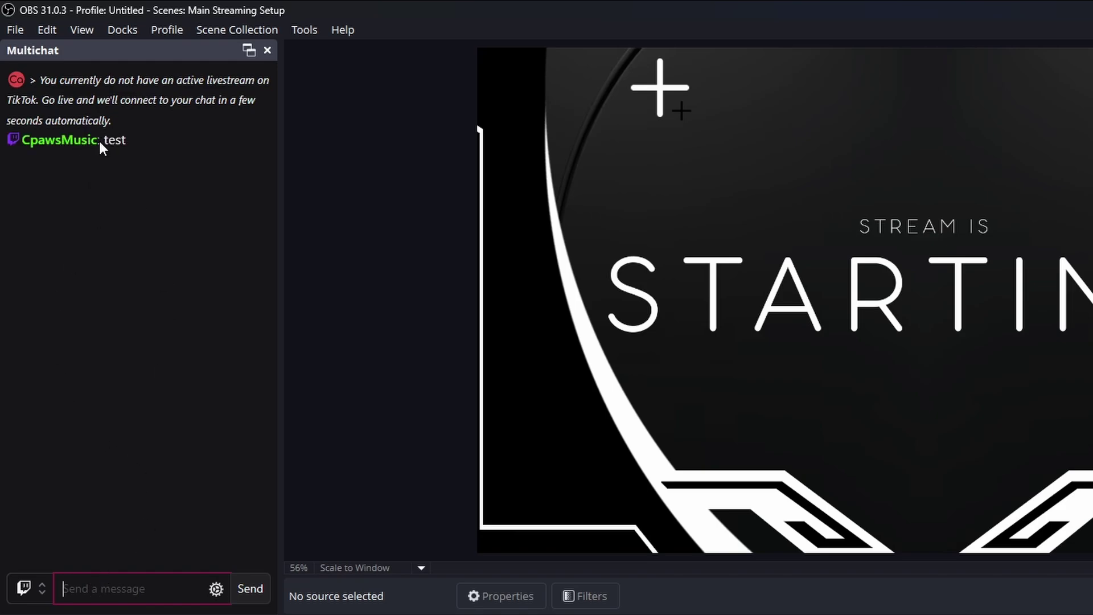
click(24, 588)
click(23, 554)
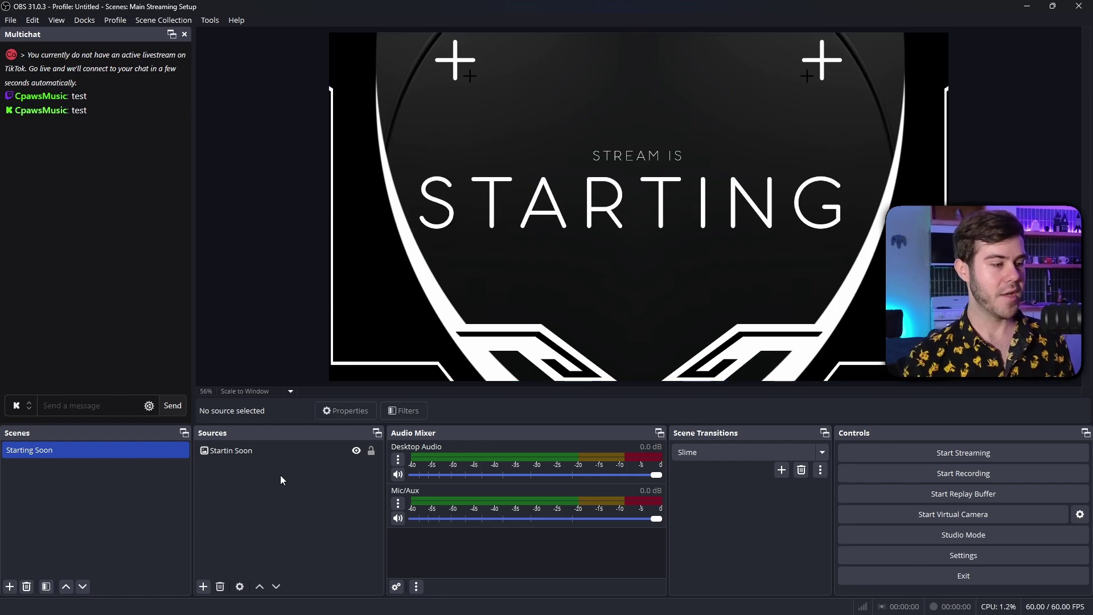
- Add a browser source named MULTICHAT to the Starting Soon scene and replace its default URL with the copied chat link
click(203, 587)
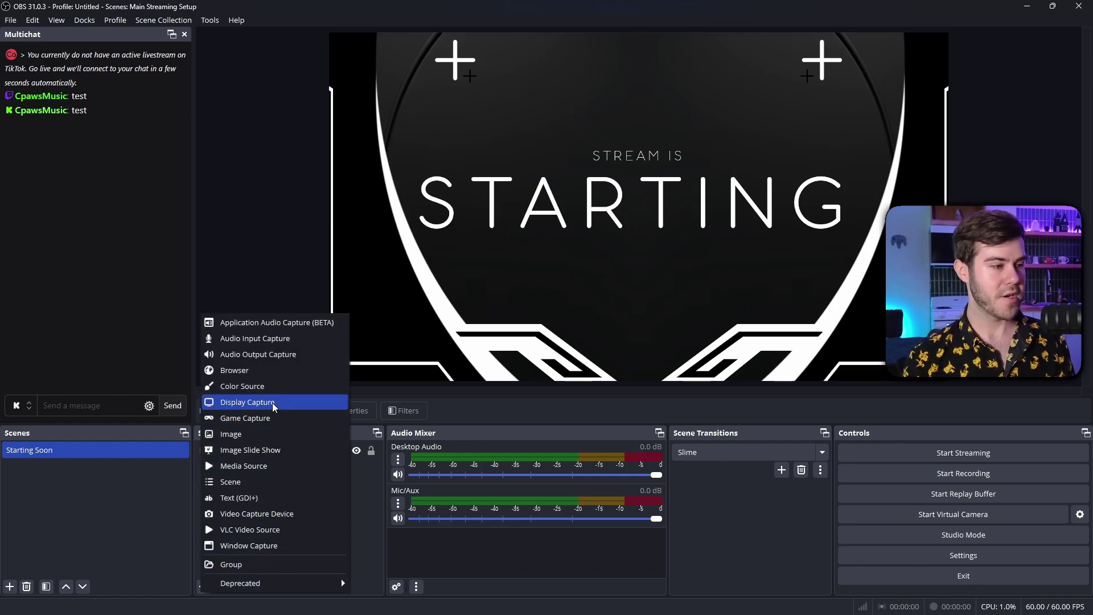
click(248, 371)
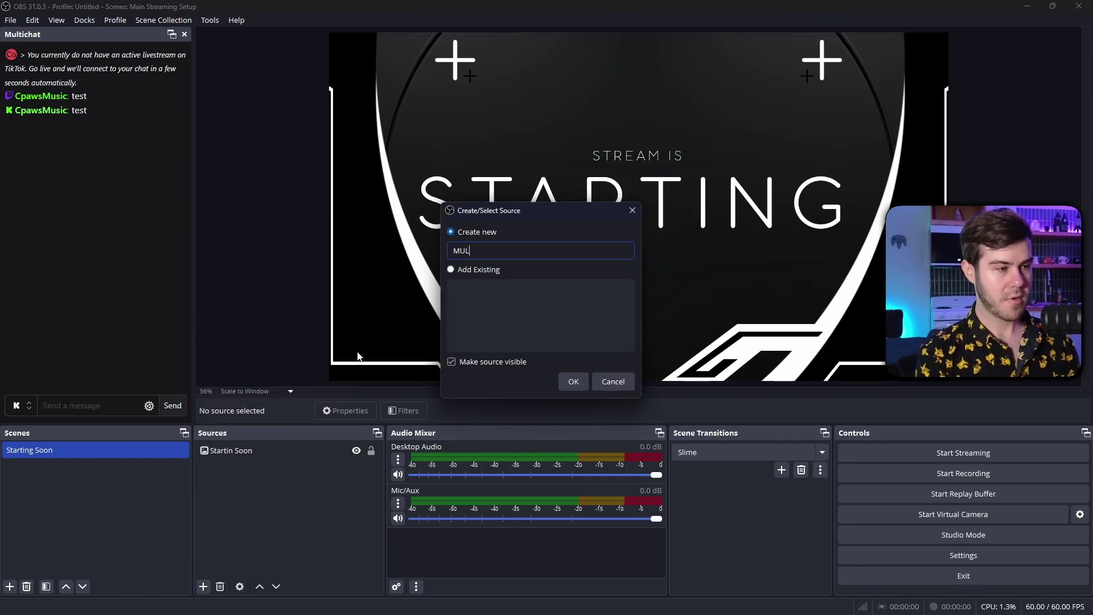
click(574, 381)
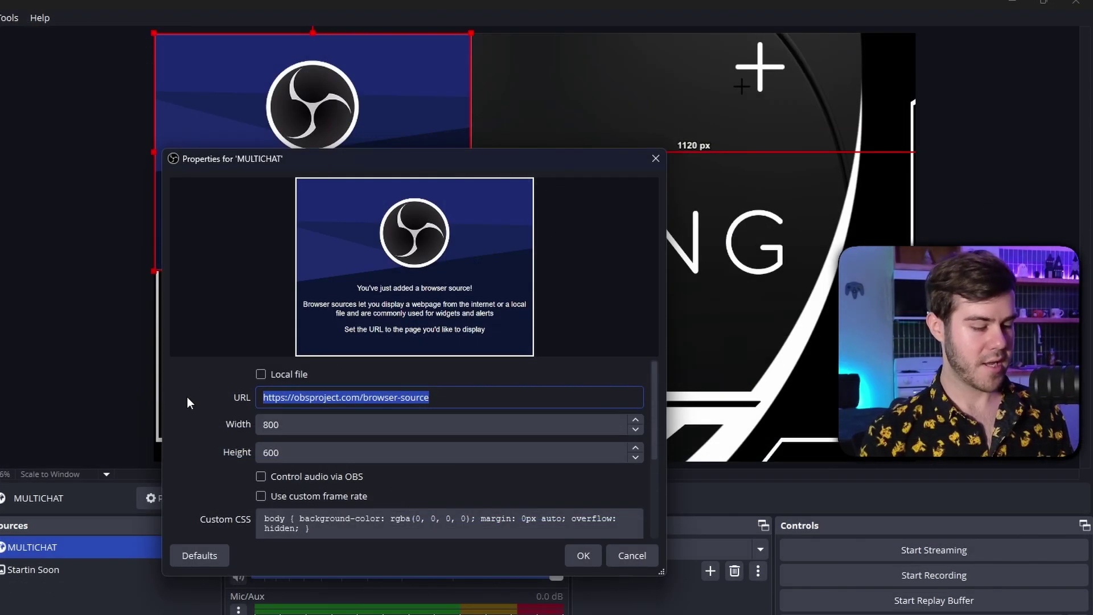
key(BackSpace)
key(ctrl+v)
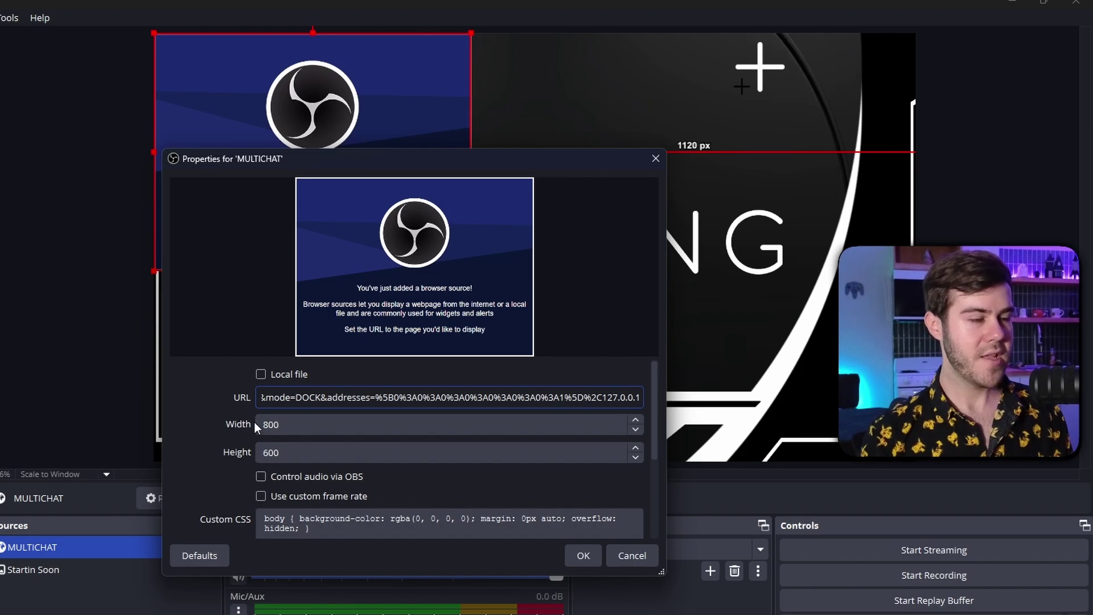
- Set the MULTICHAT source's width to 500 and height to 1000, and move it to about 27 px below the canvas's upper edge
drag(361, 162, 627, 170)
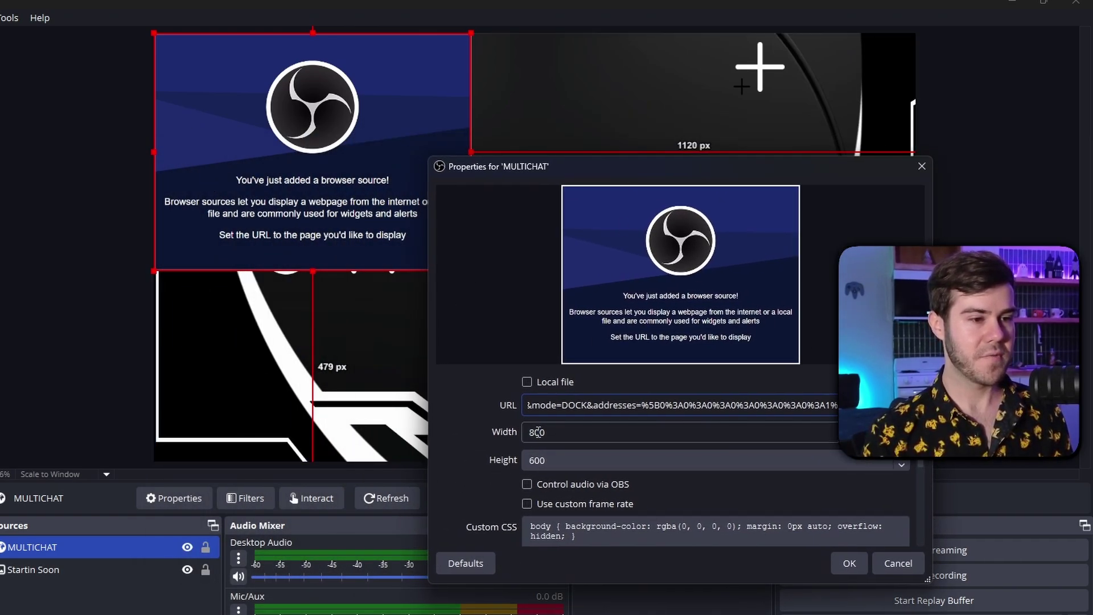
drag(569, 462, 432, 463)
text(1000)
drag(556, 433, 512, 432)
text(500)
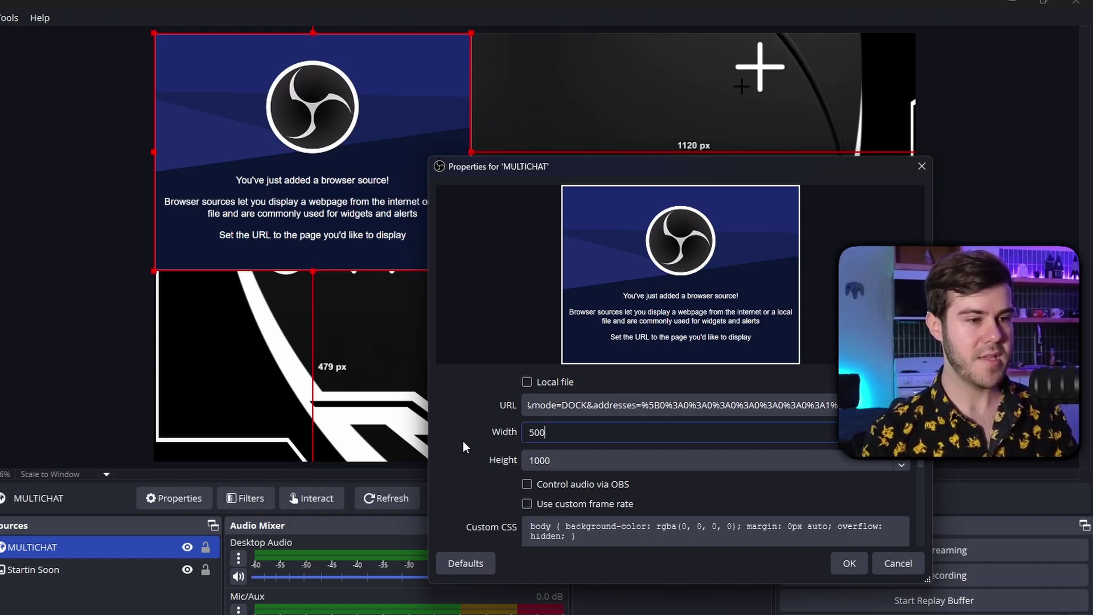
click(841, 563)
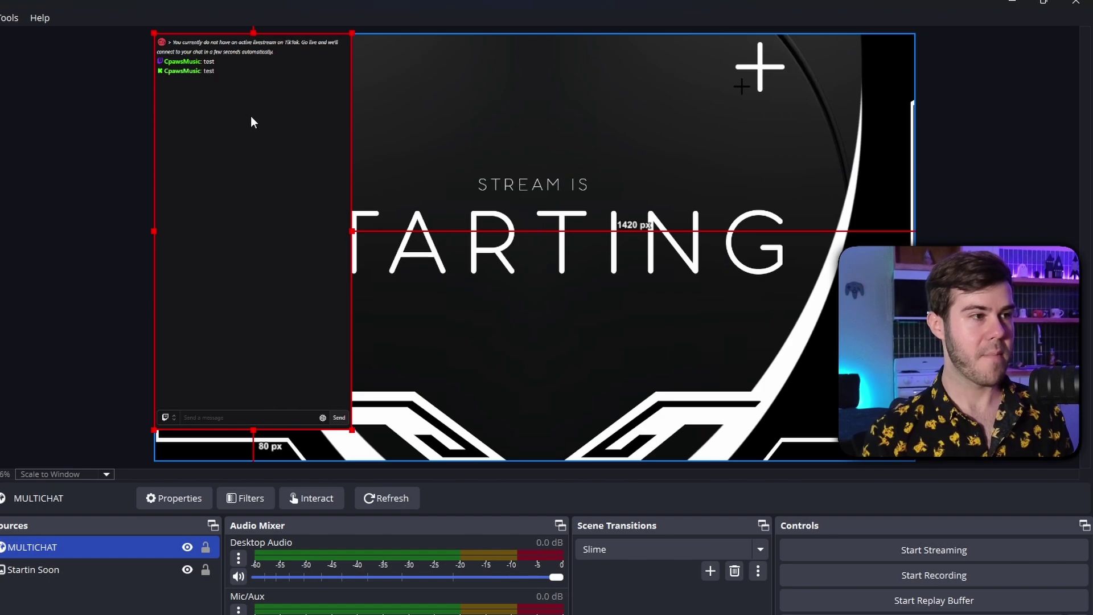
mouse_move(256, 234)
mouse_down()
mouse_move(359, 273)
mouse_move(336, 258)
mouse_move(253, 253)
mouse_up()
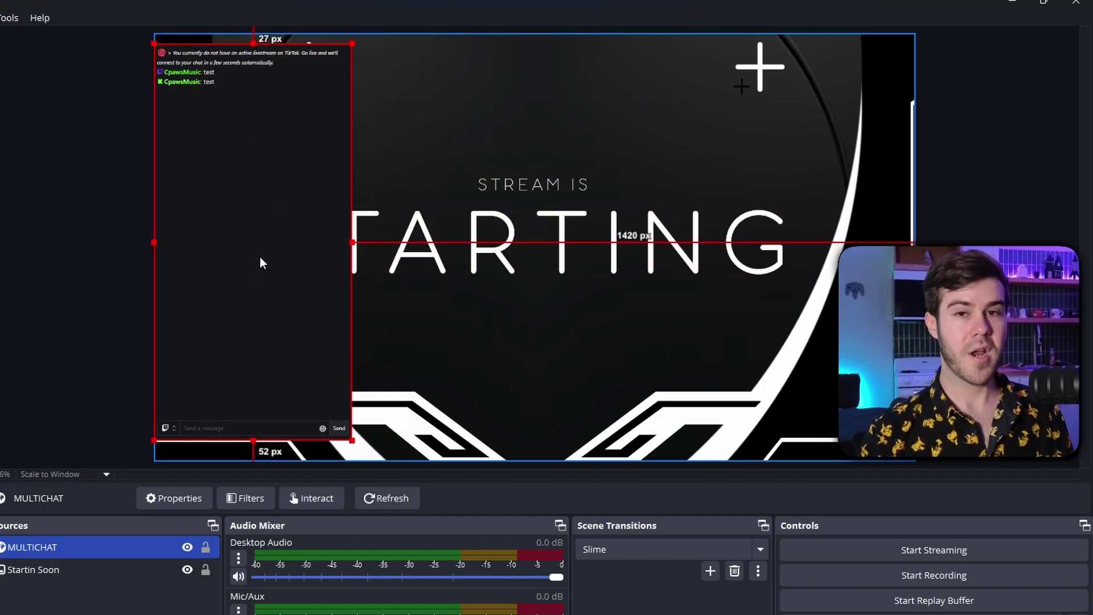
- Add a Chroma Key effect filter with its default name to the MULTICHAT source
right_click(66, 549)
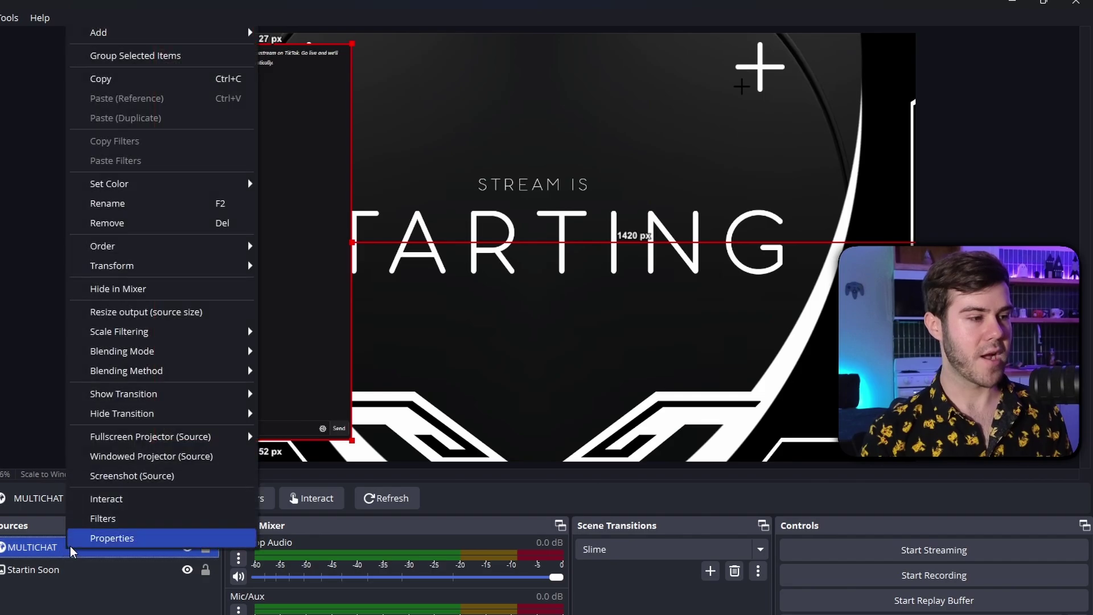
click(114, 520)
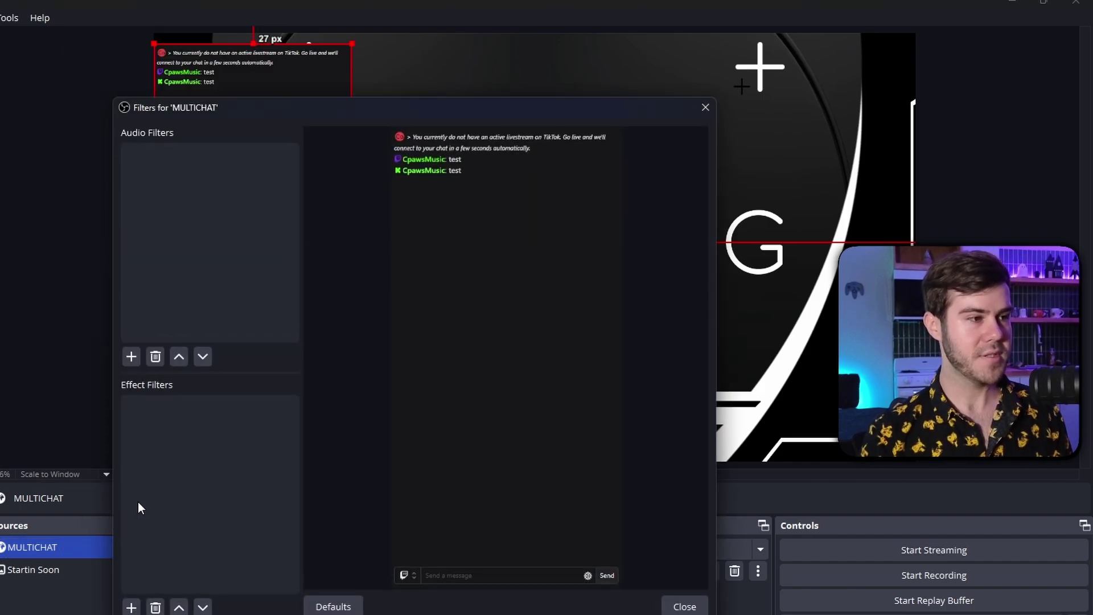
click(132, 608)
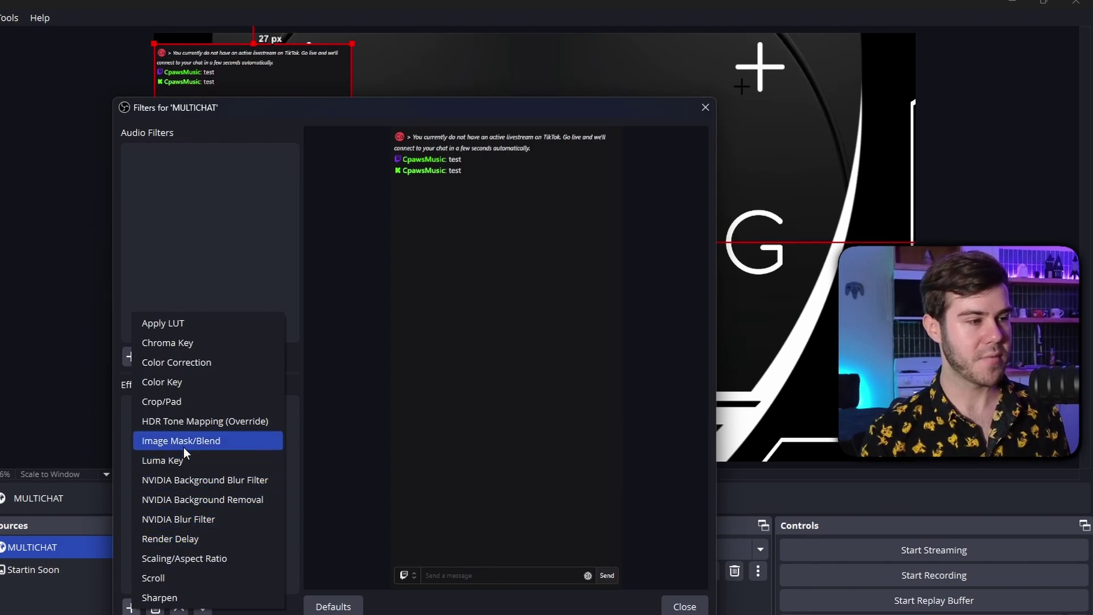
click(171, 344)
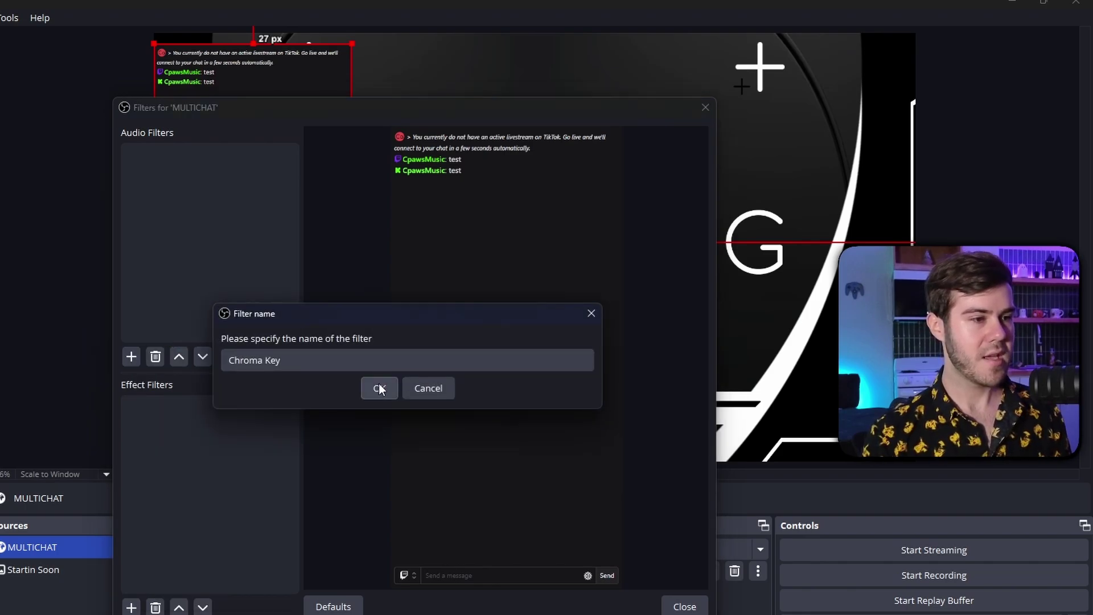
click(379, 389)
- Set the Chroma Key filter's key color to a custom color, #161618, picked from the chat background in the filter preview
click(514, 312)
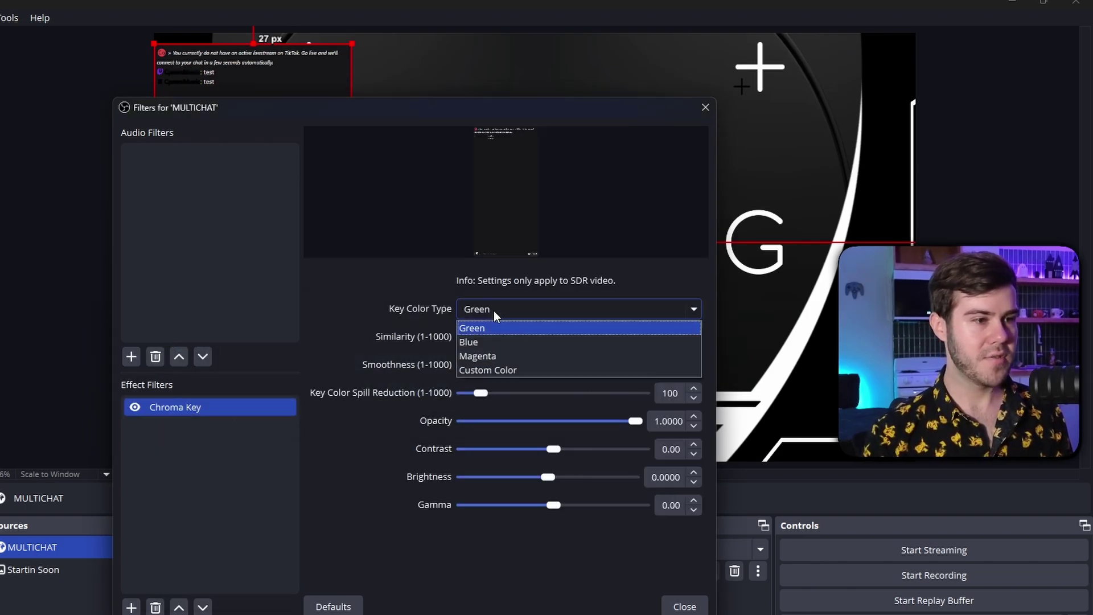
click(496, 368)
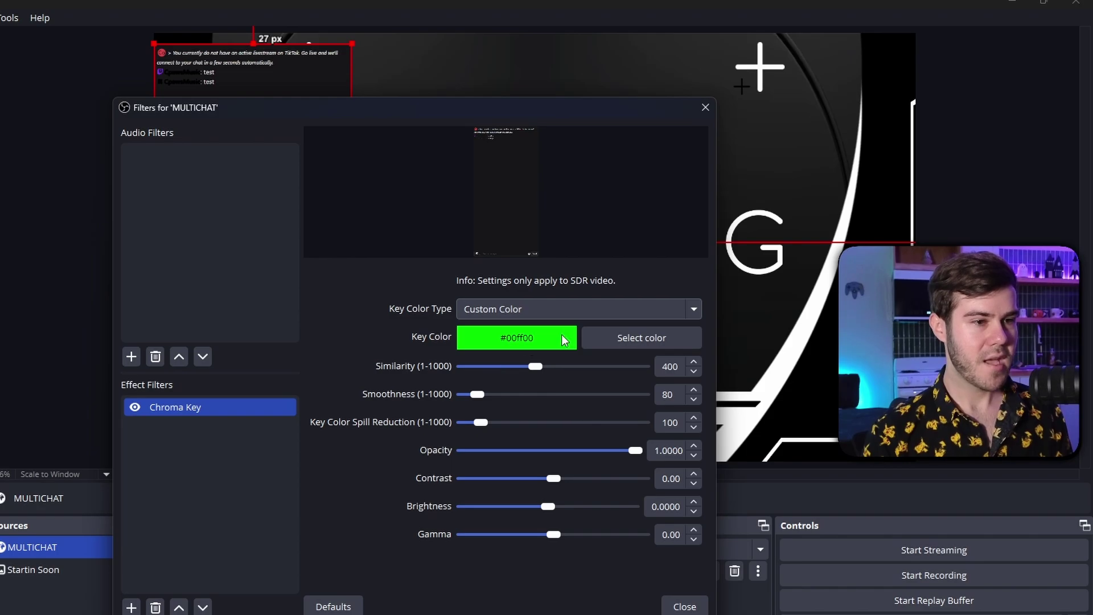
click(641, 342)
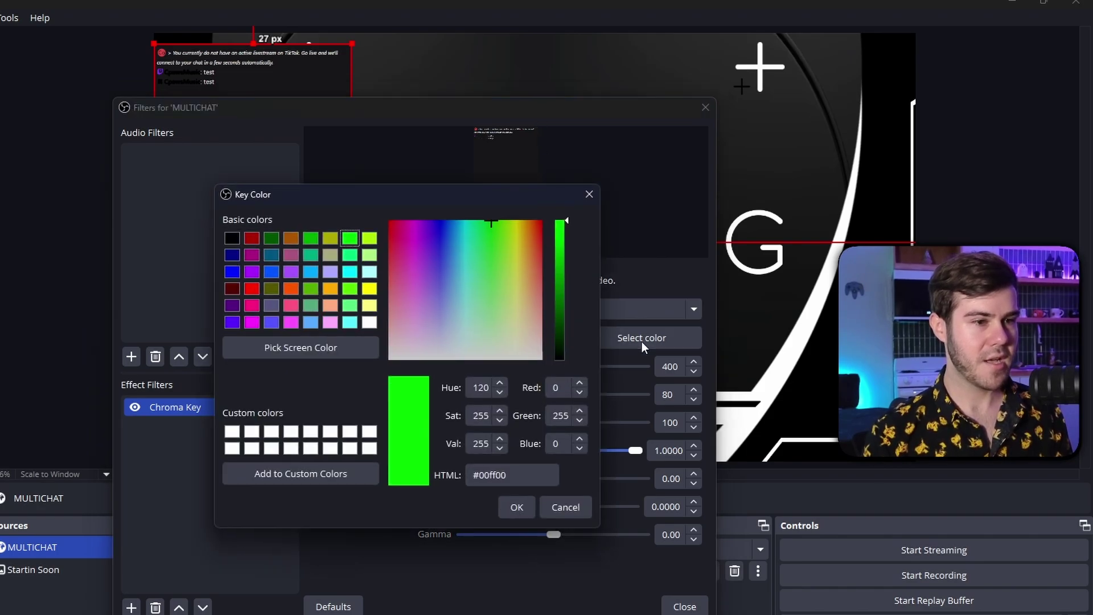
click(169, 390)
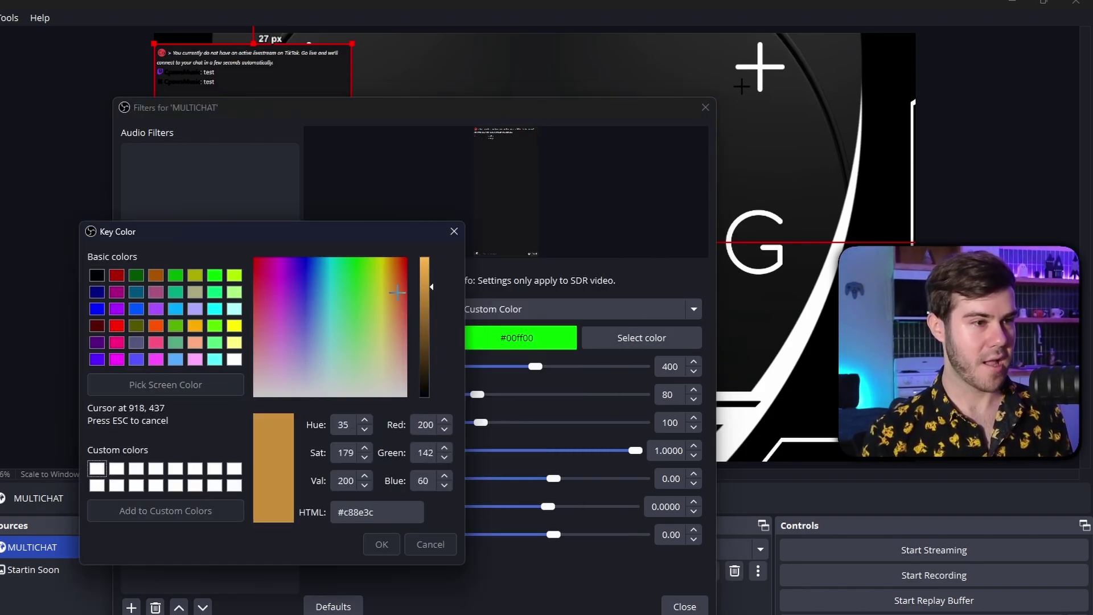
click(506, 175)
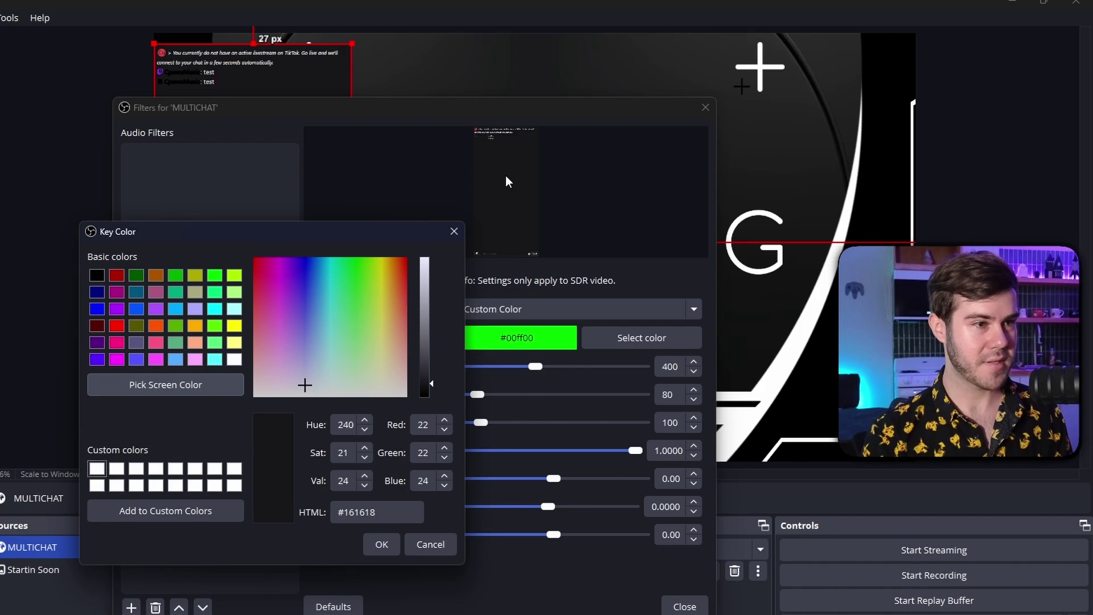
click(381, 545)
- Reduce the Chroma Key's similarity, smoothness and key color spill reduction to their minimum, and close the filters
drag(347, 120, 488, 103)
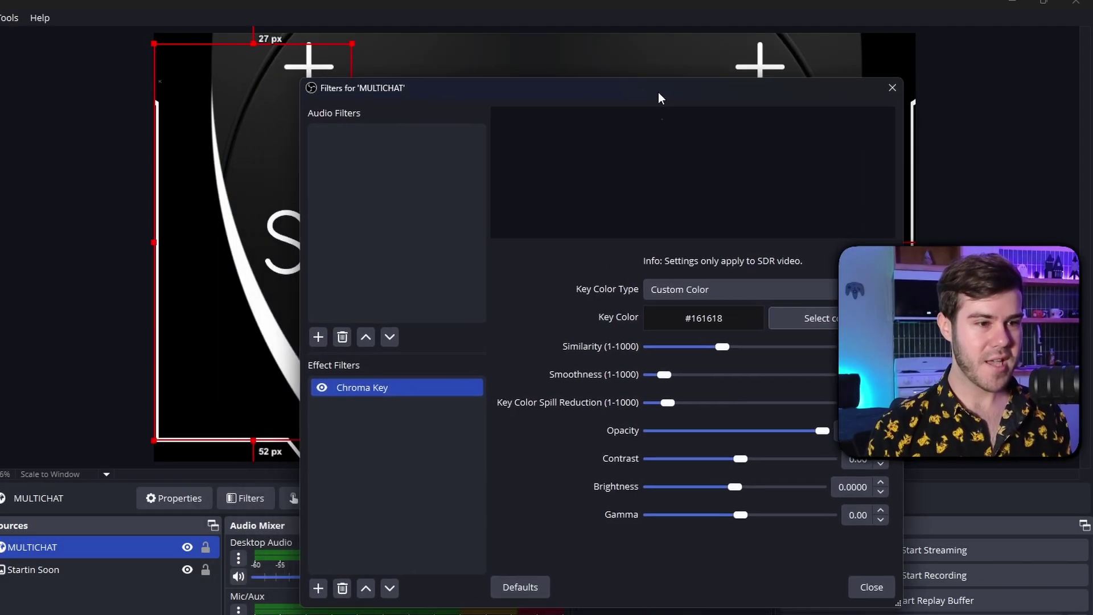
drag(722, 347, 627, 344)
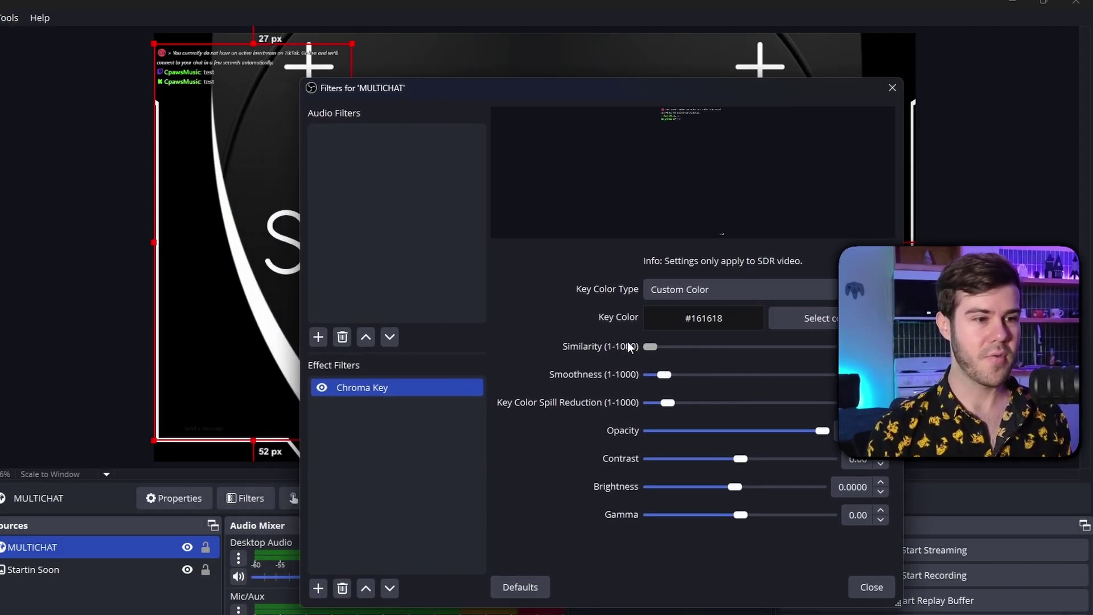
drag(668, 375, 604, 378)
drag(670, 407, 648, 404)
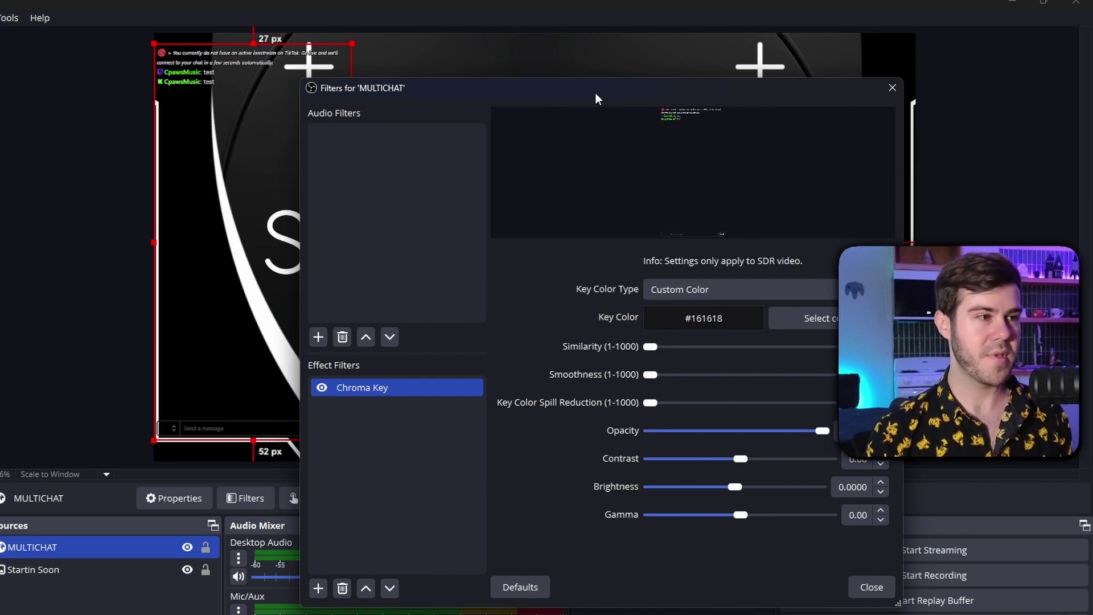
drag(596, 93, 504, 102)
click(782, 595)
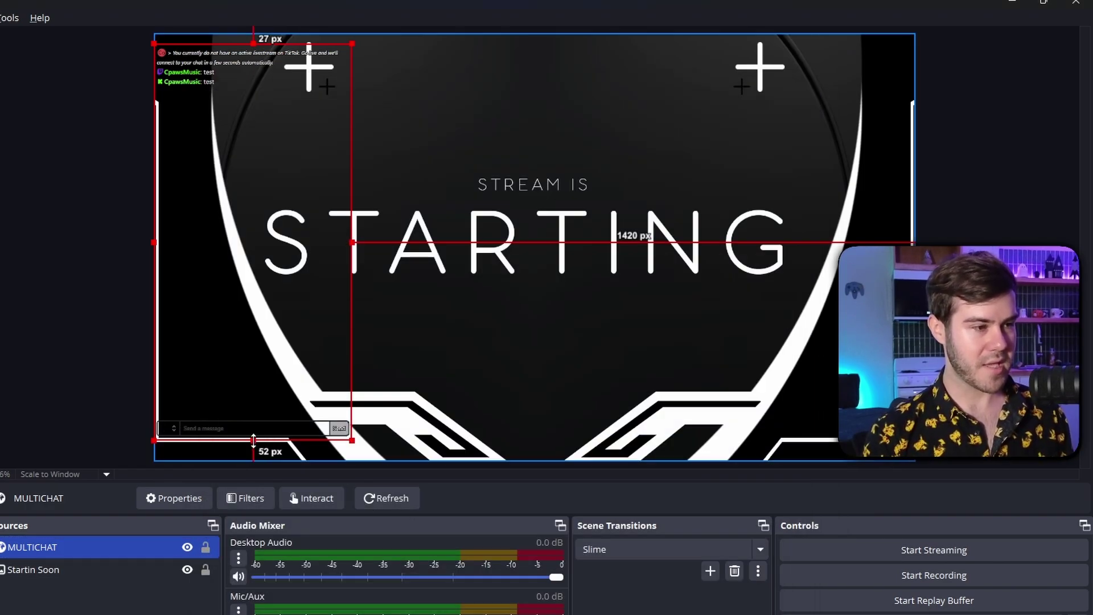
- Crop the MULTICHAT source to about 106 px above the canvas's lower edge and about 1437 px from its right edge
drag(253, 440, 255, 420)
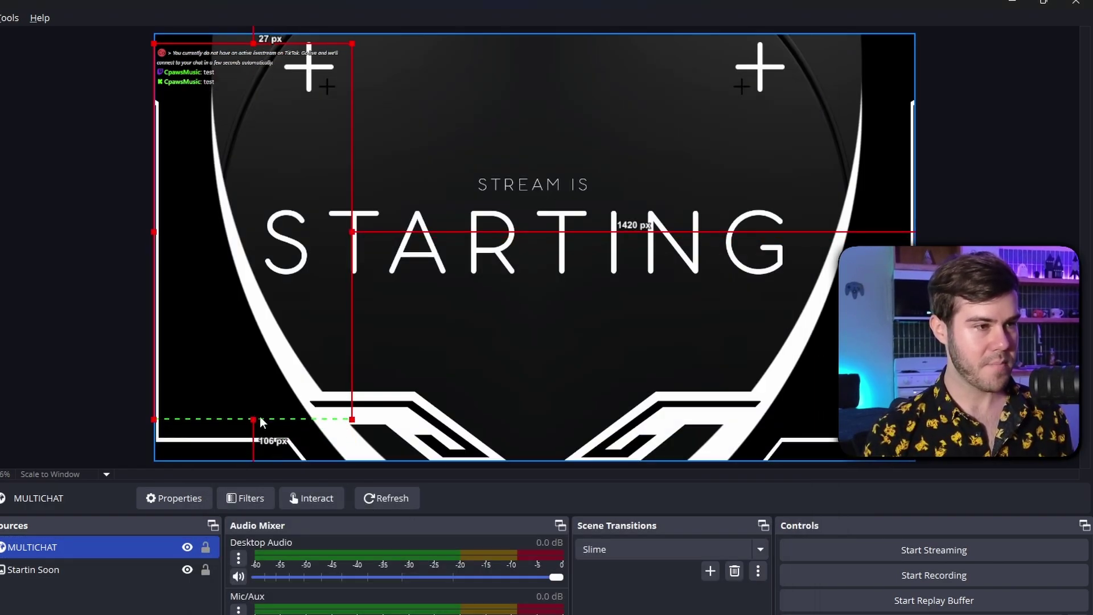
drag(349, 232, 344, 231)
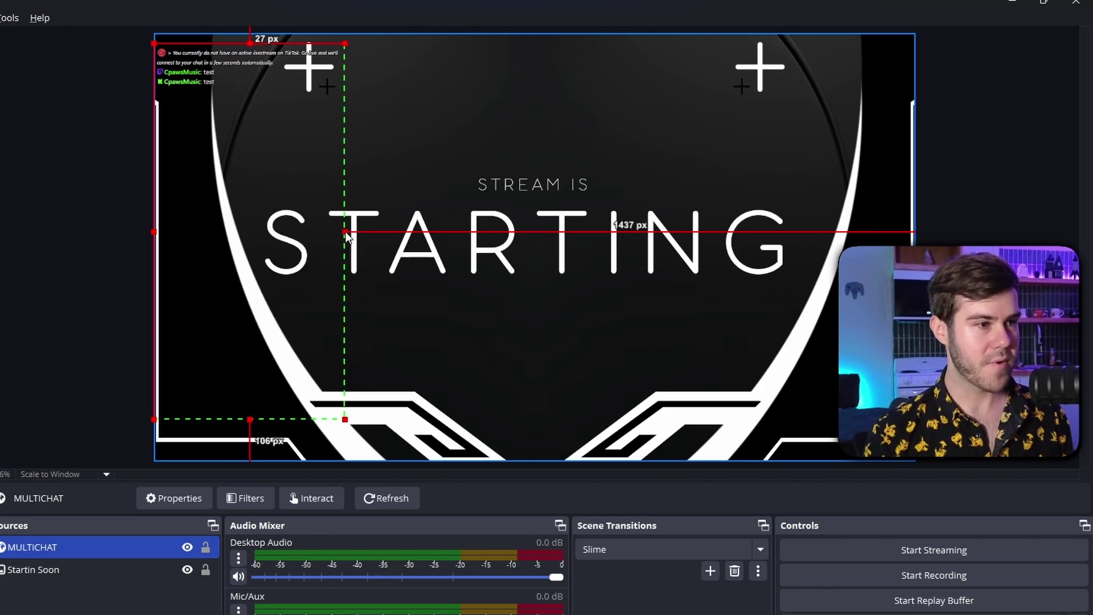
click(361, 236)
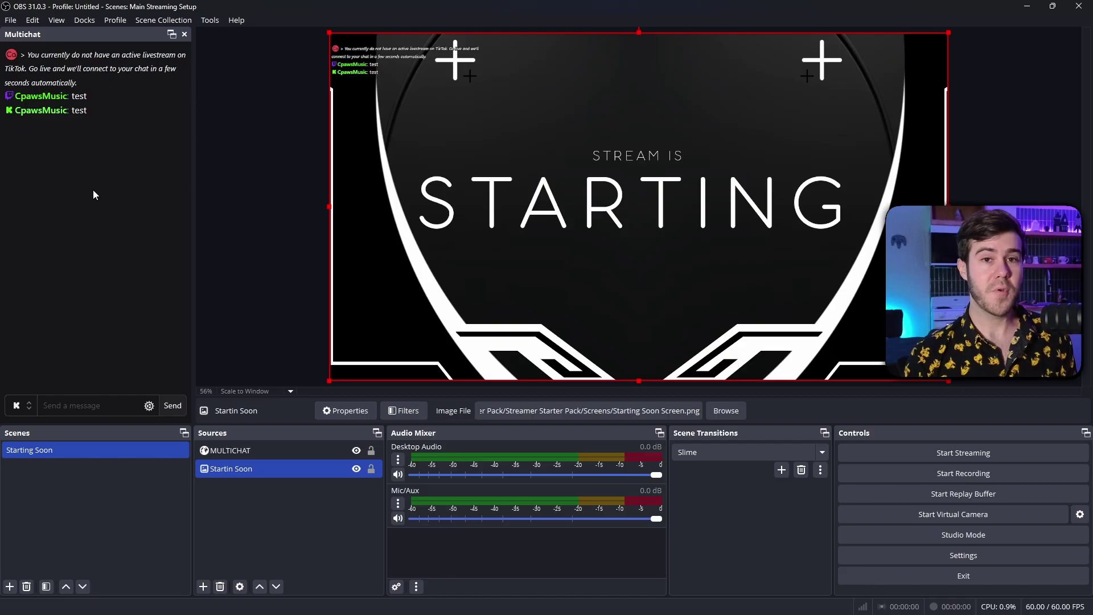
- Open the Multichat dock's chat preferences, try coloring users by Streaming Platform, and set it back to User Color
click(149, 405)
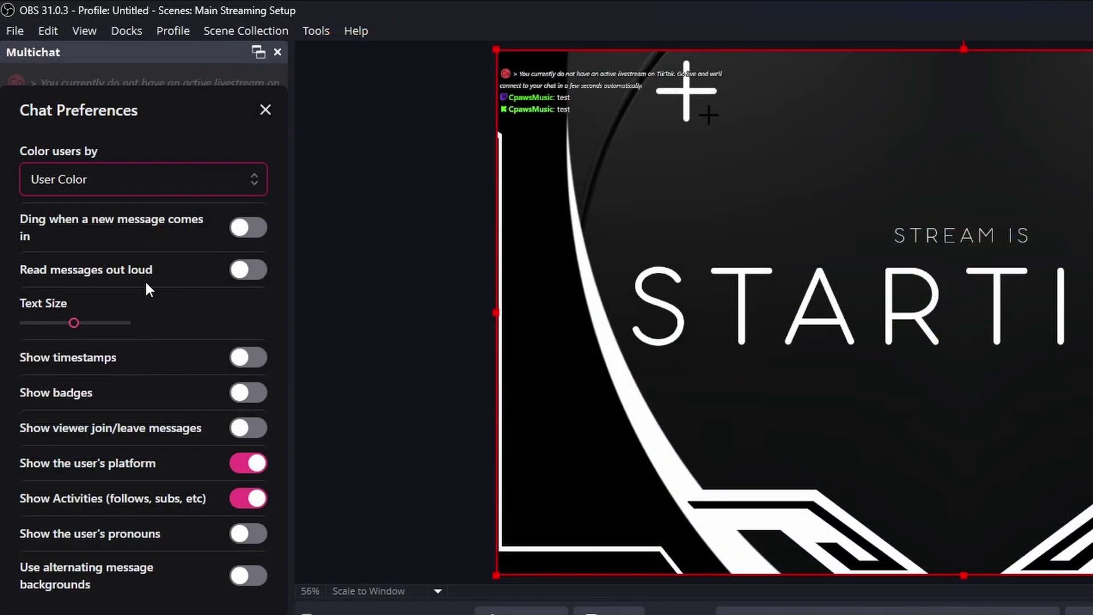
click(37, 166)
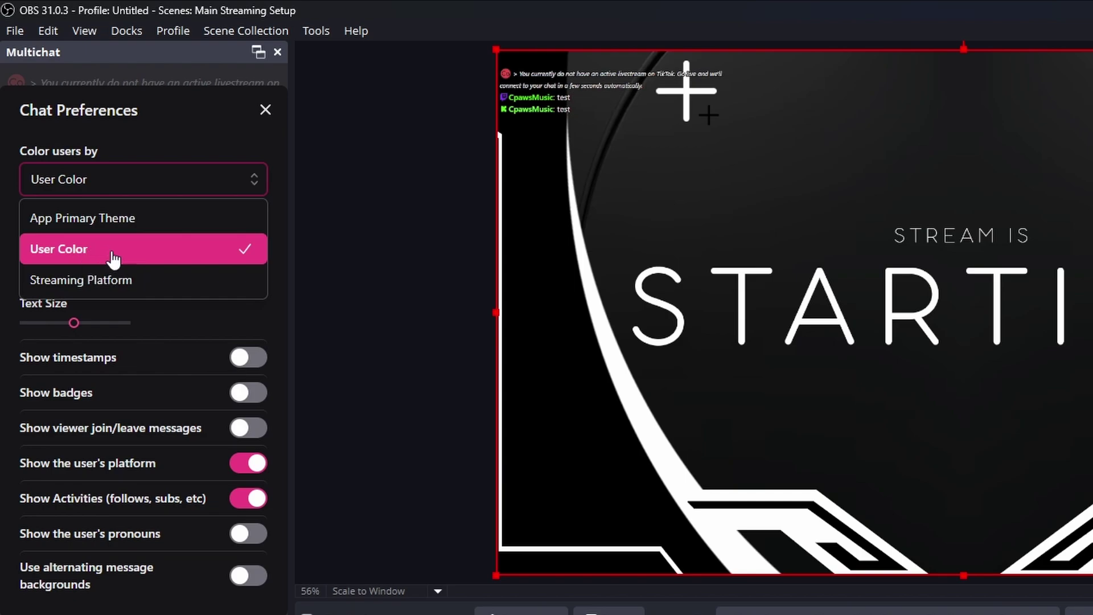
click(119, 294)
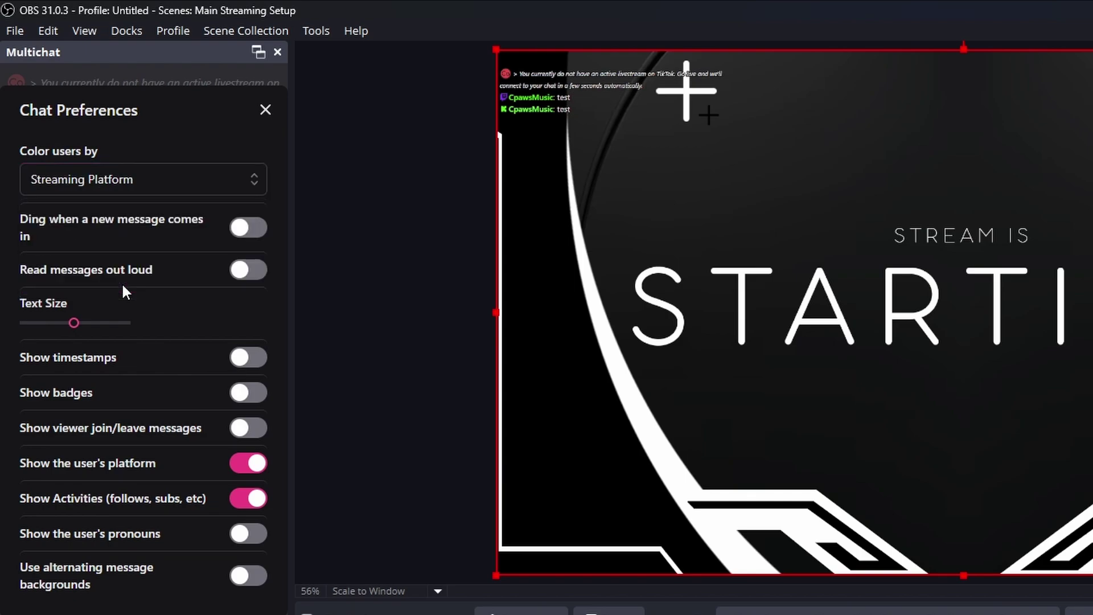
click(143, 185)
click(120, 244)
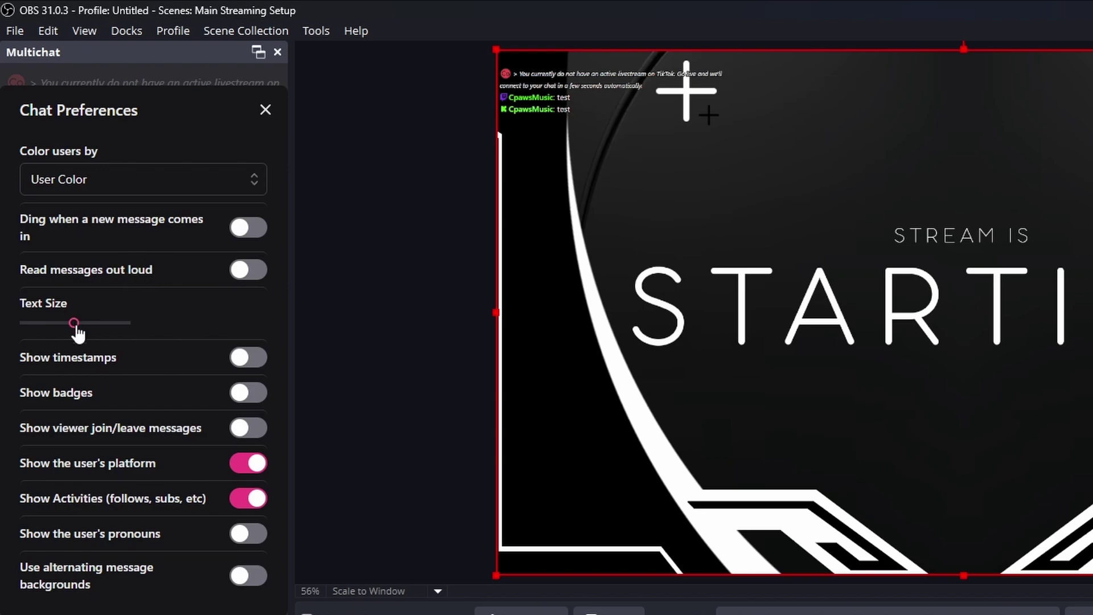
- Increase the chat's text size moderately and close the chat preferences
drag(76, 326, 94, 327)
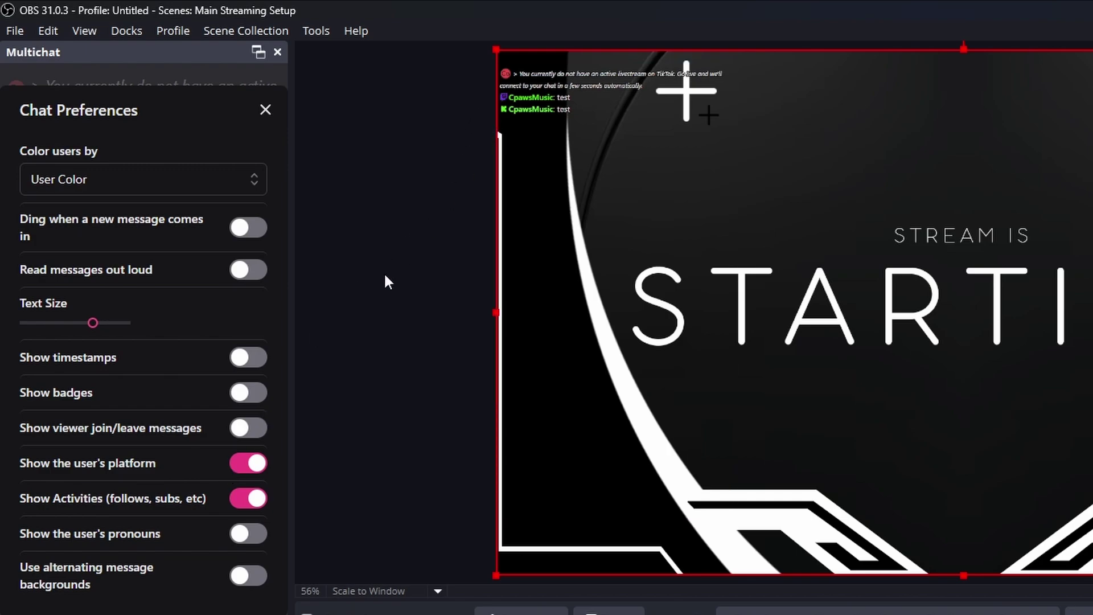
drag(28, 499, 172, 505)
click(265, 114)
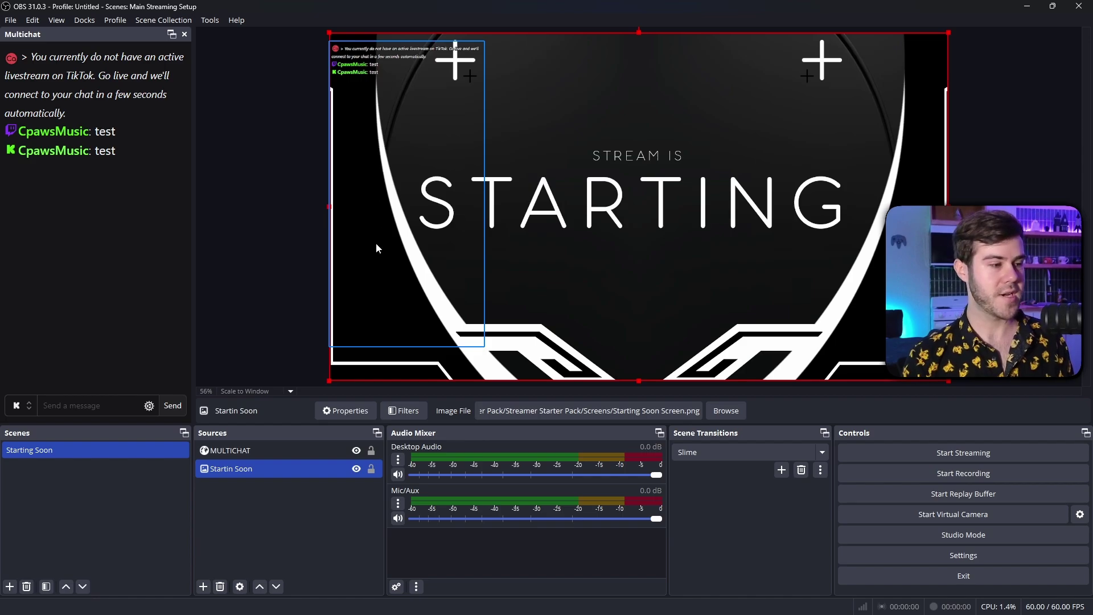
- Refresh the cache of the MULTICHAT browser source's current page and accept its properties
click(245, 451)
double_click(251, 451)
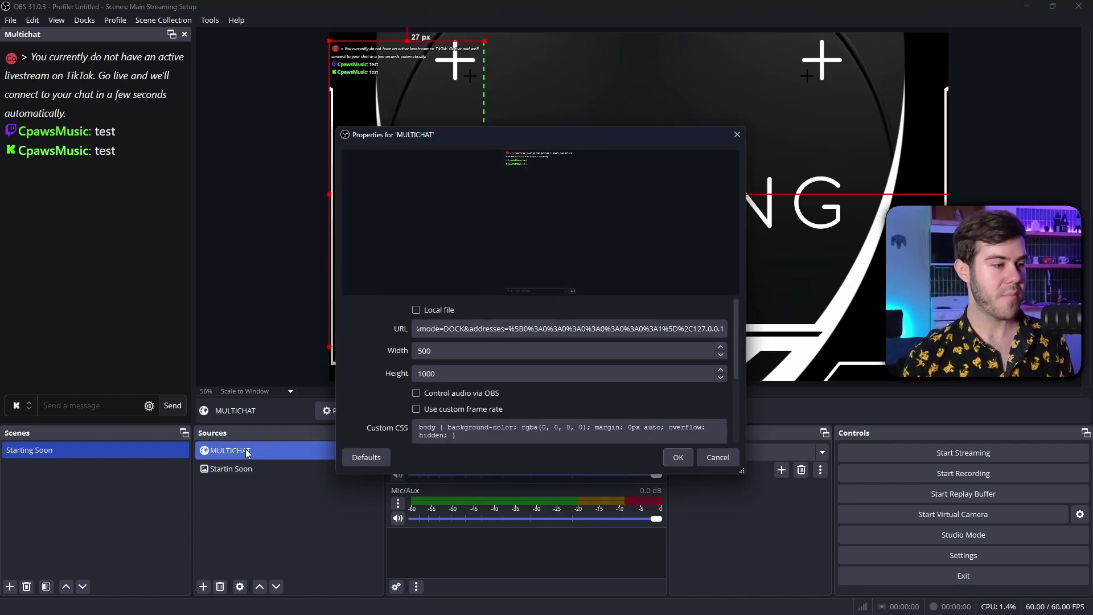
drag(735, 358, 675, 439)
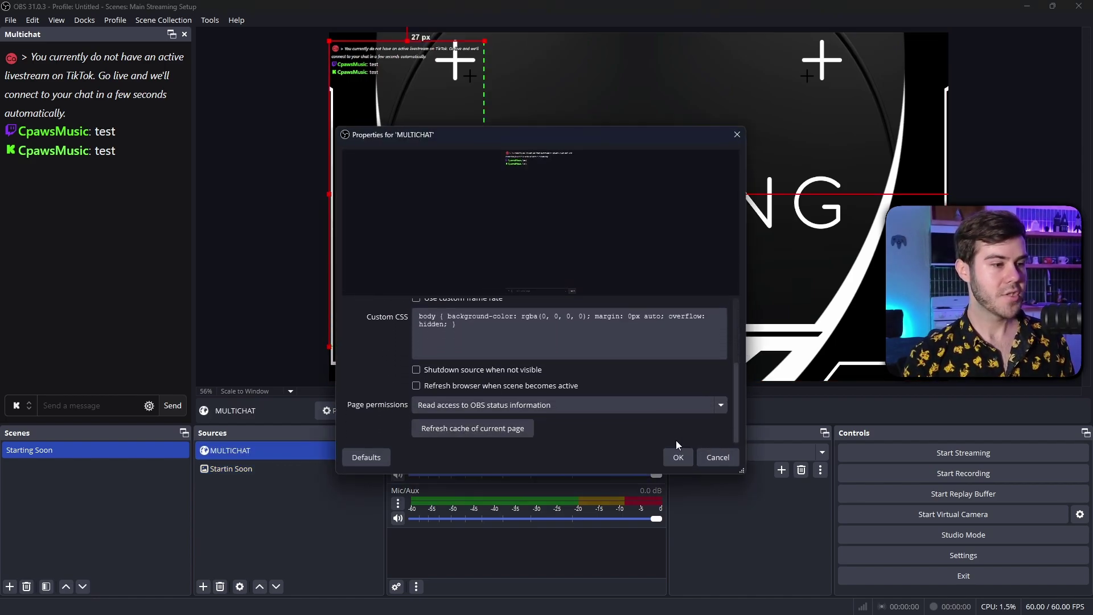
click(487, 429)
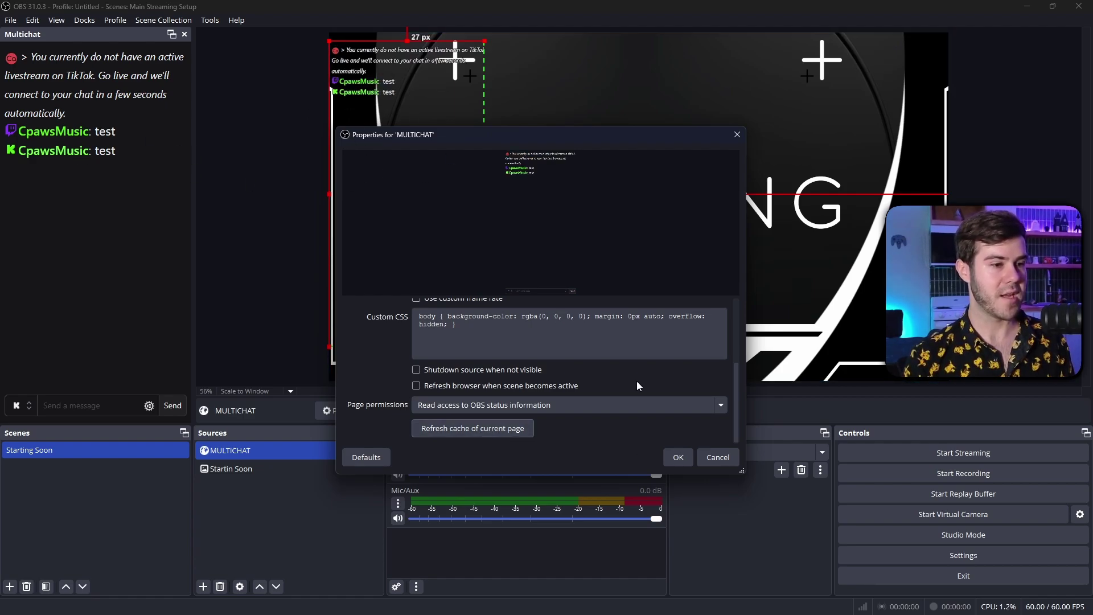
drag(734, 385, 737, 314)
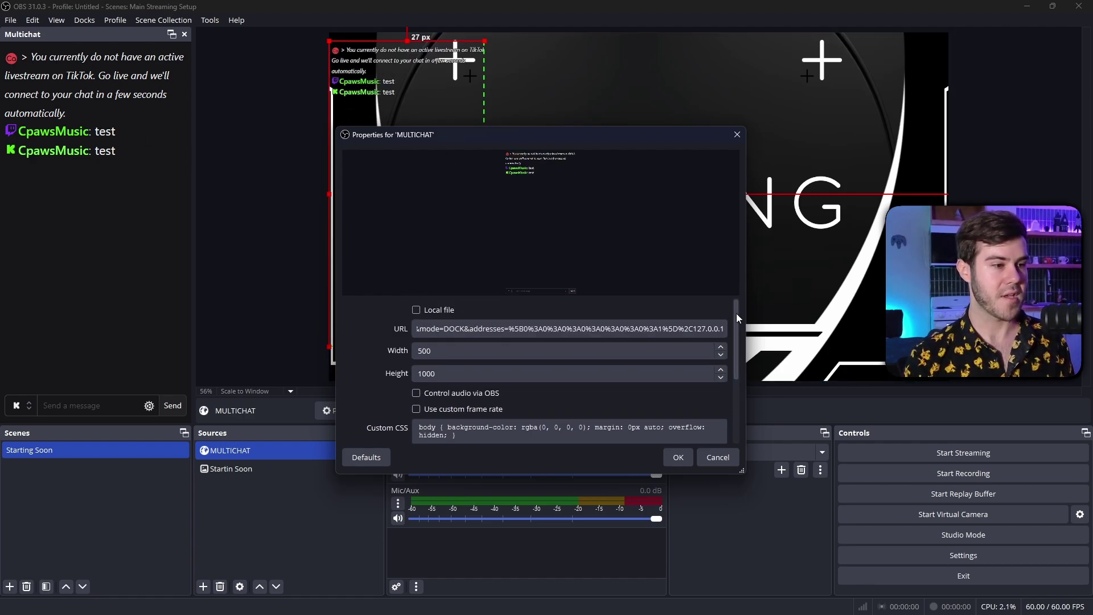
click(681, 458)
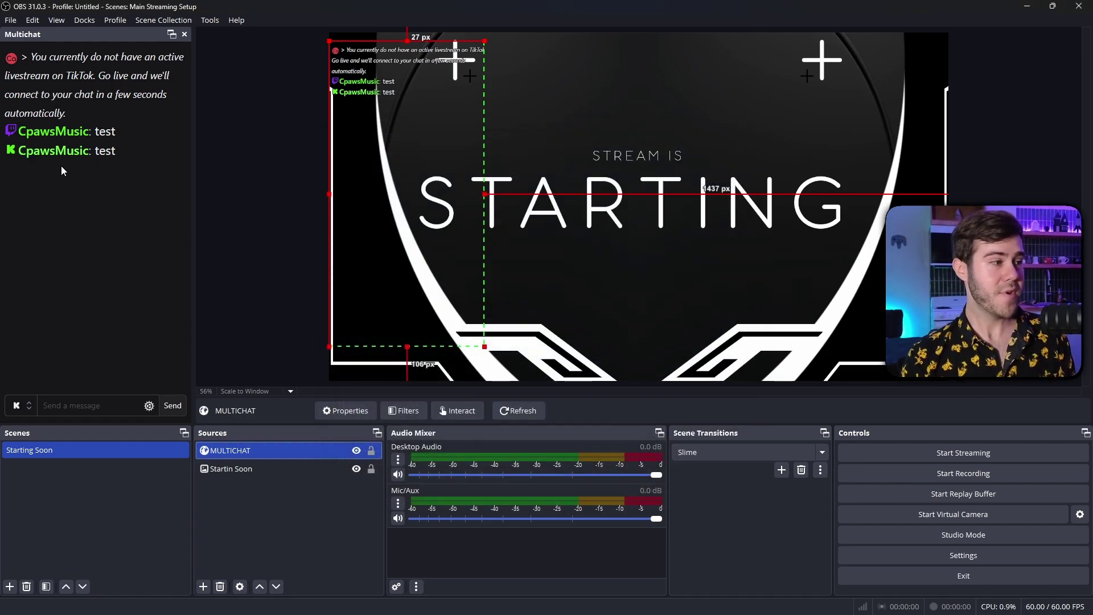